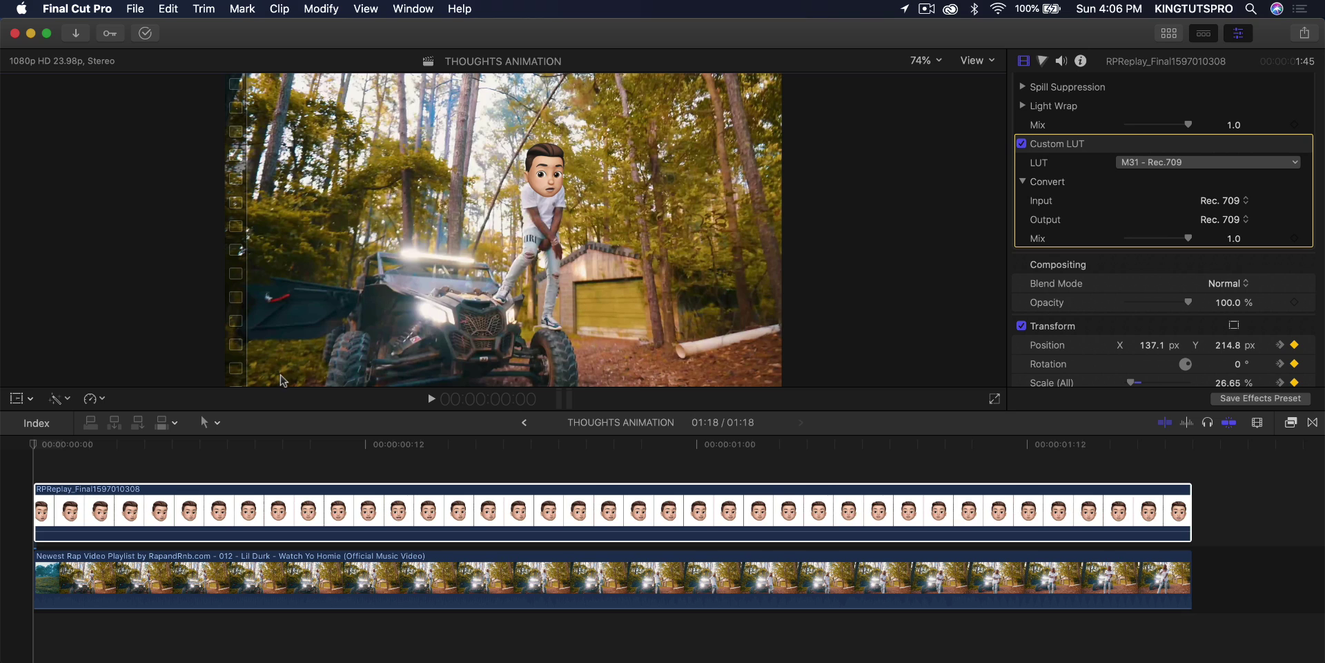
Step: Select the Memoji clip and disable it with V to reveal the rapper underneath
click(173, 445)
click(174, 514)
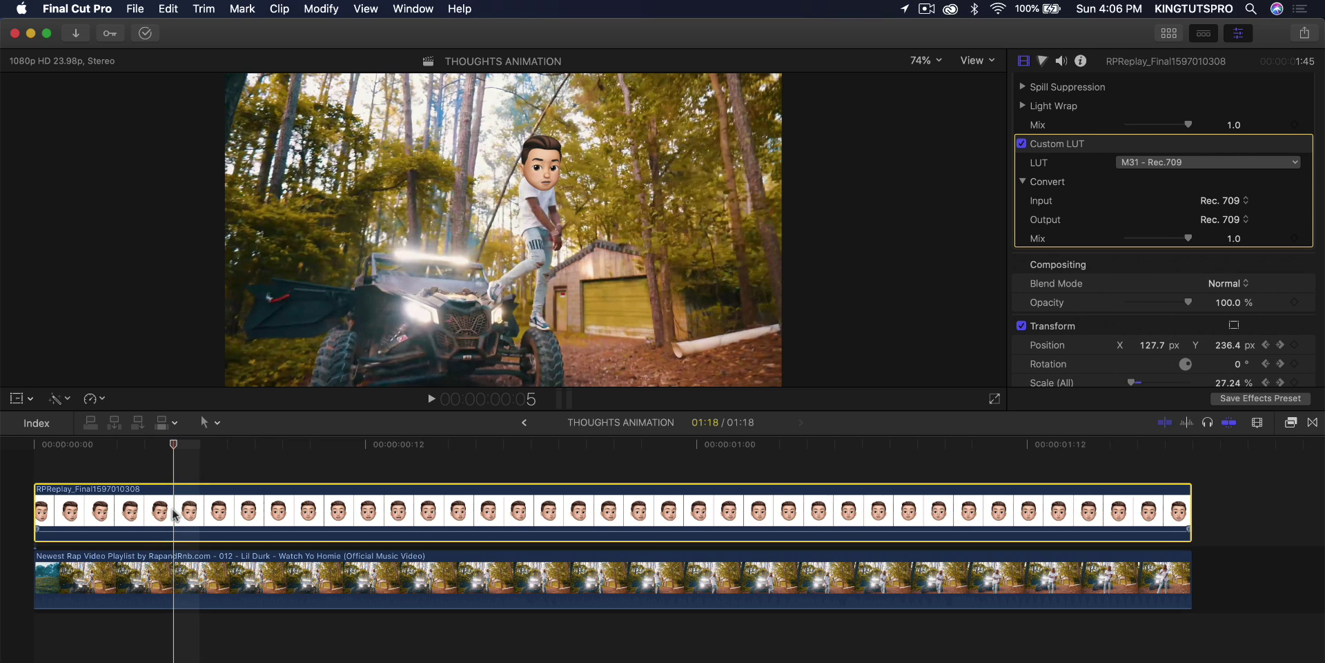
key(v)
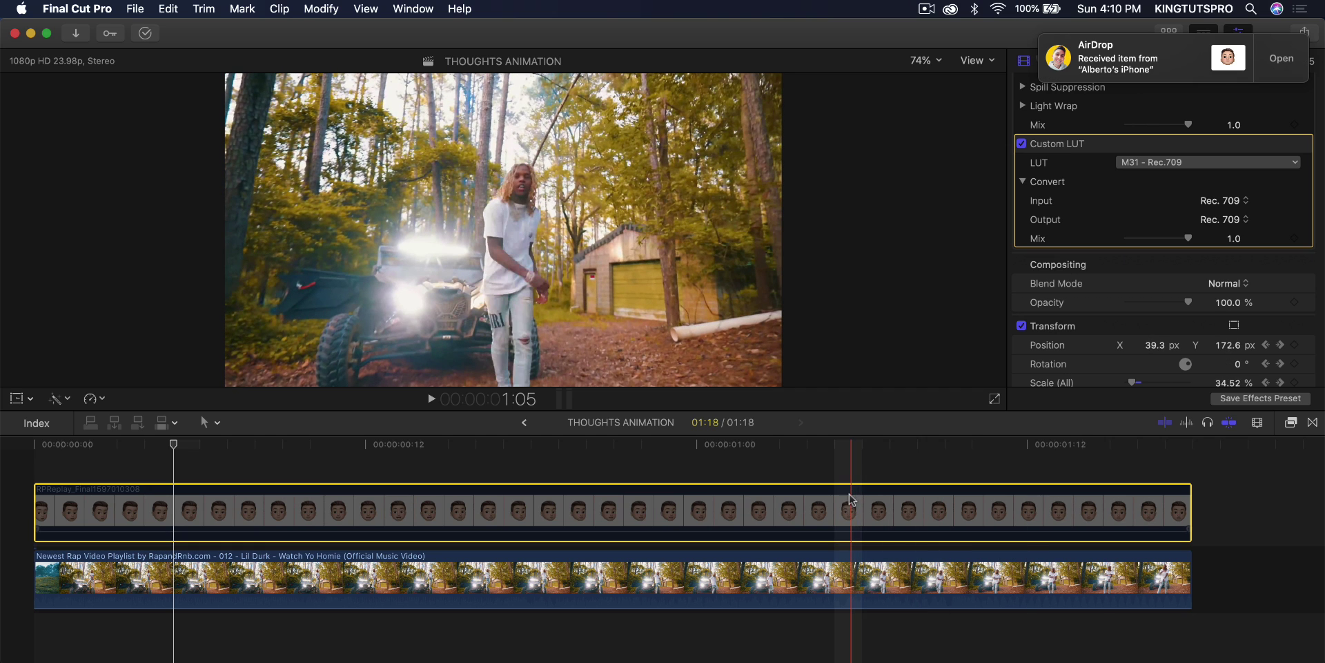
Step: Delete the old Memoji clip, undo the deletion, and trim the opening of the new Memoji clip
key(Delete)
key(super+z)
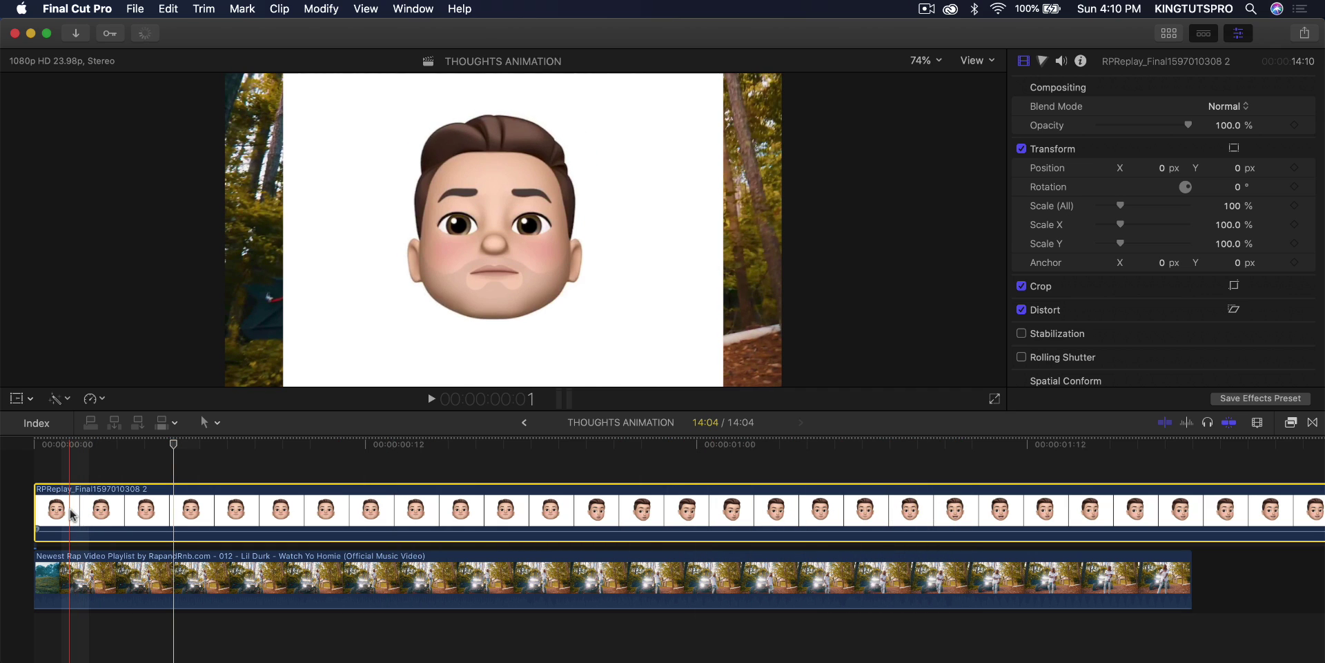
mouse_move(34, 504)
mouse_down()
mouse_move(611, 473)
mouse_move(288, 504)
mouse_move(42, 504)
mouse_up()
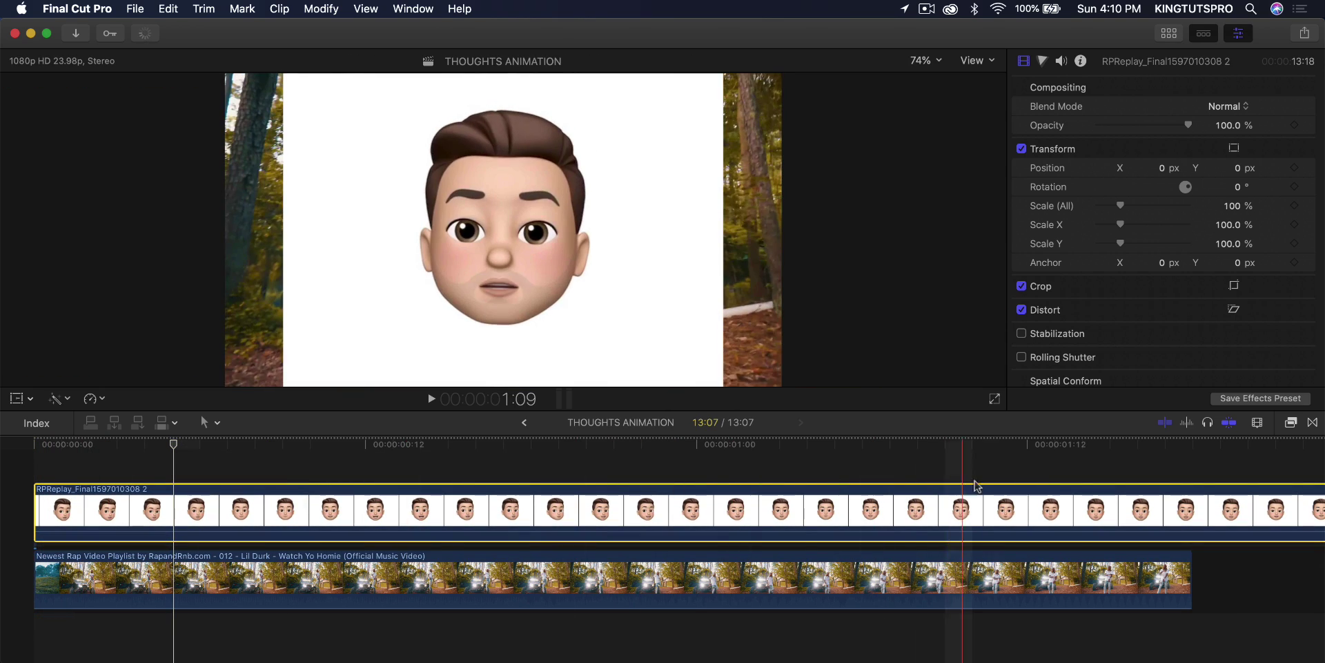
Step: Blade the Memoji clip where the music video ends at 01:18, delete the overhang, and play back from the start
key(cmd+b)
click(1219, 492)
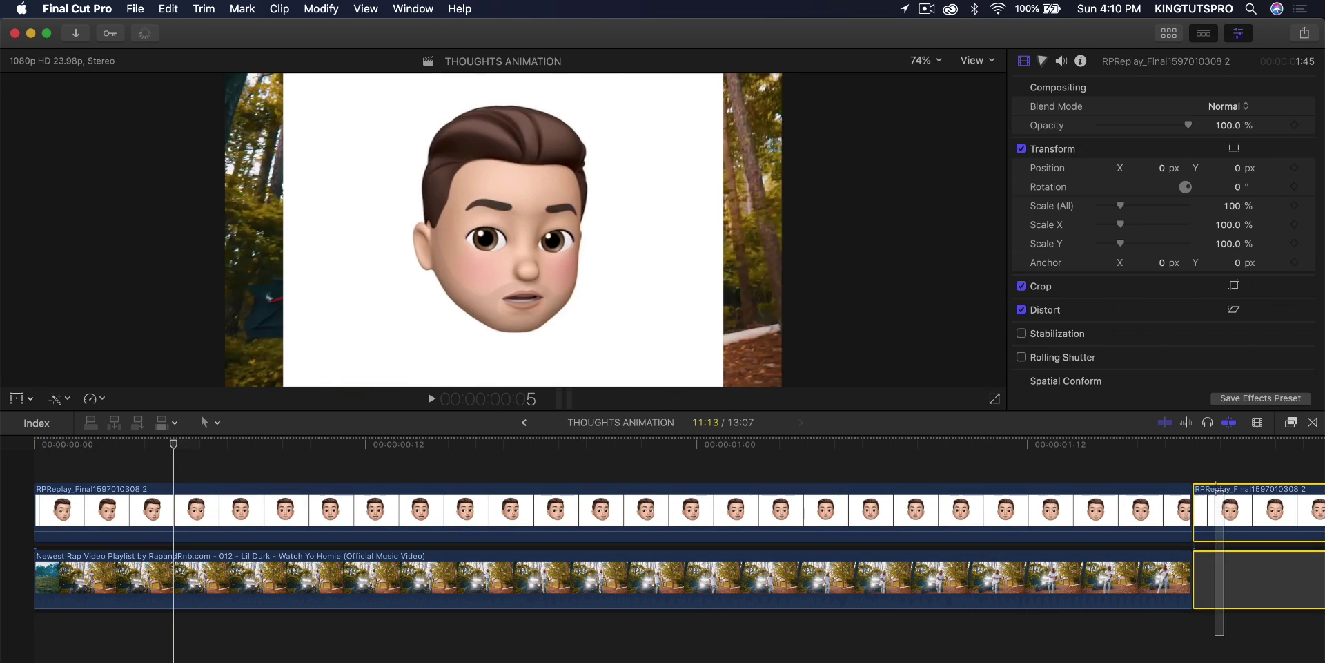
key(Delete)
key(Home)
key(space)
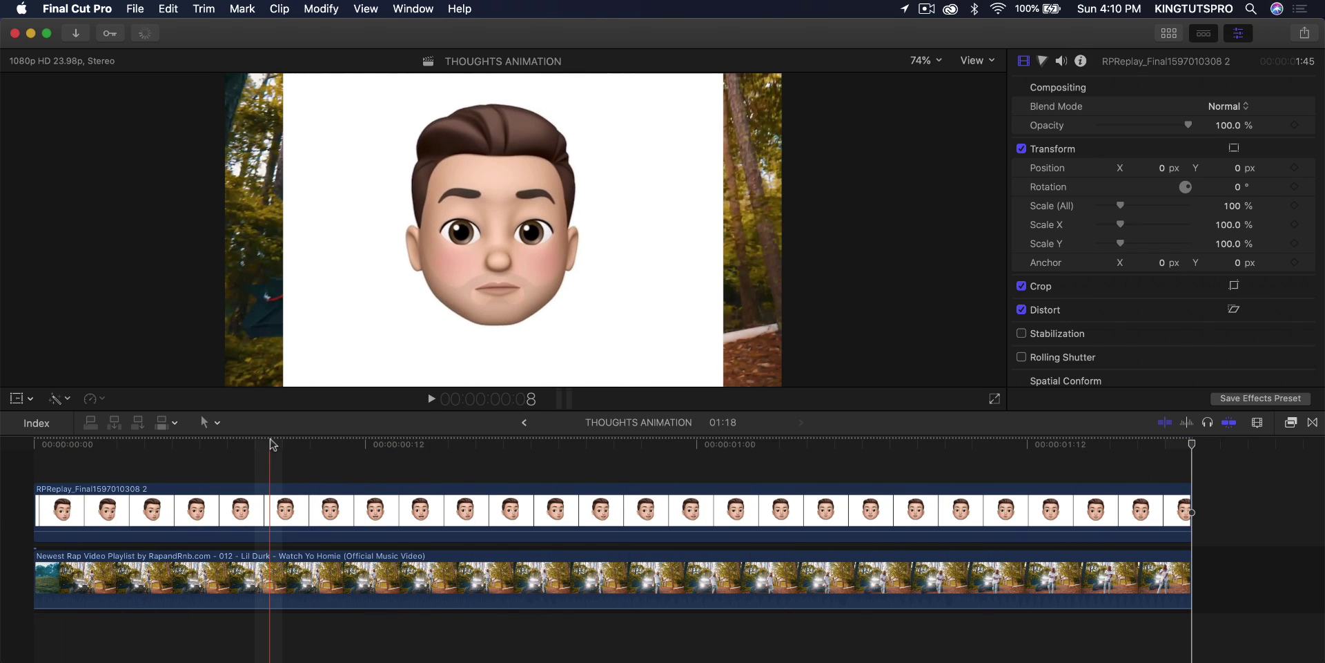
click(284, 509)
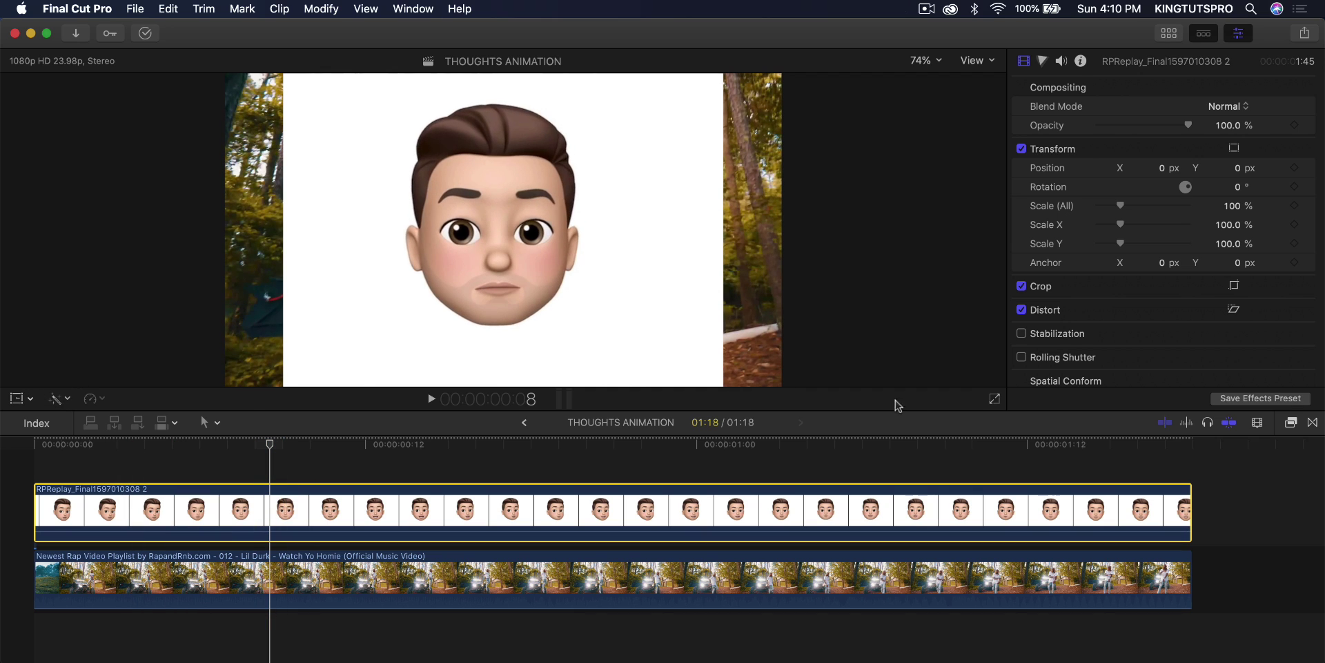
Step: Apply the Keyer effect from the Keying category to the Memoji clip
click(1292, 423)
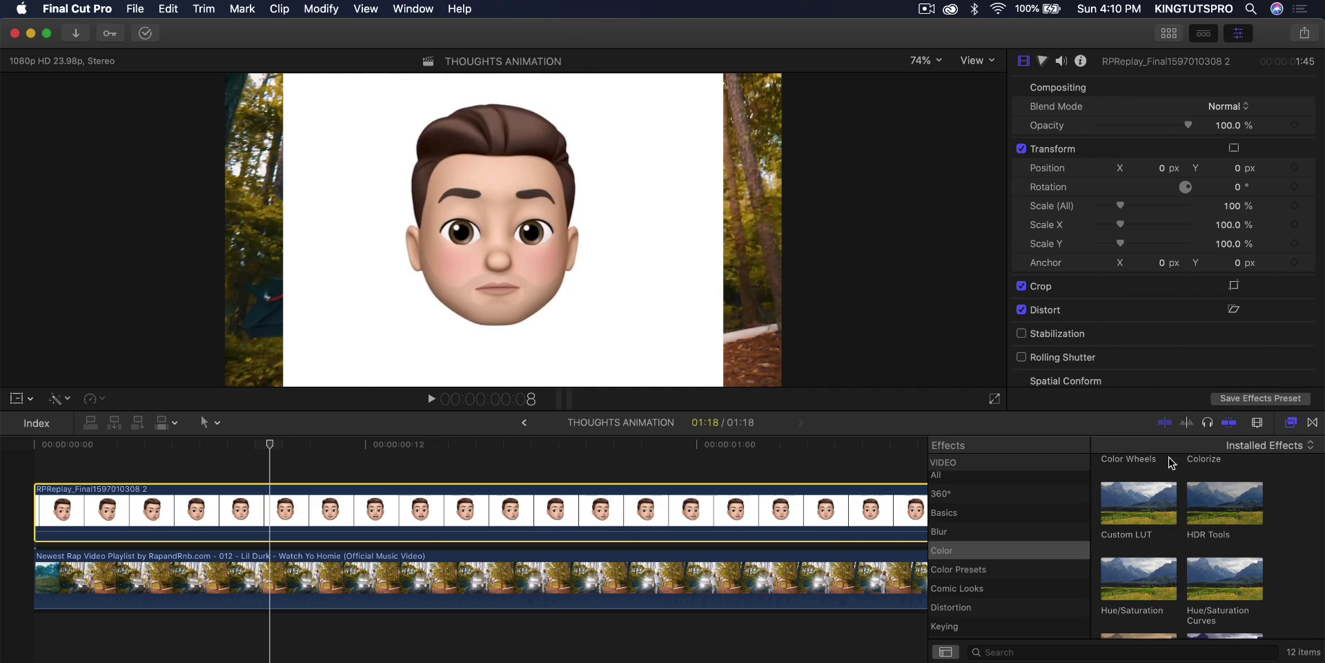
scroll(994, 533, down, 5)
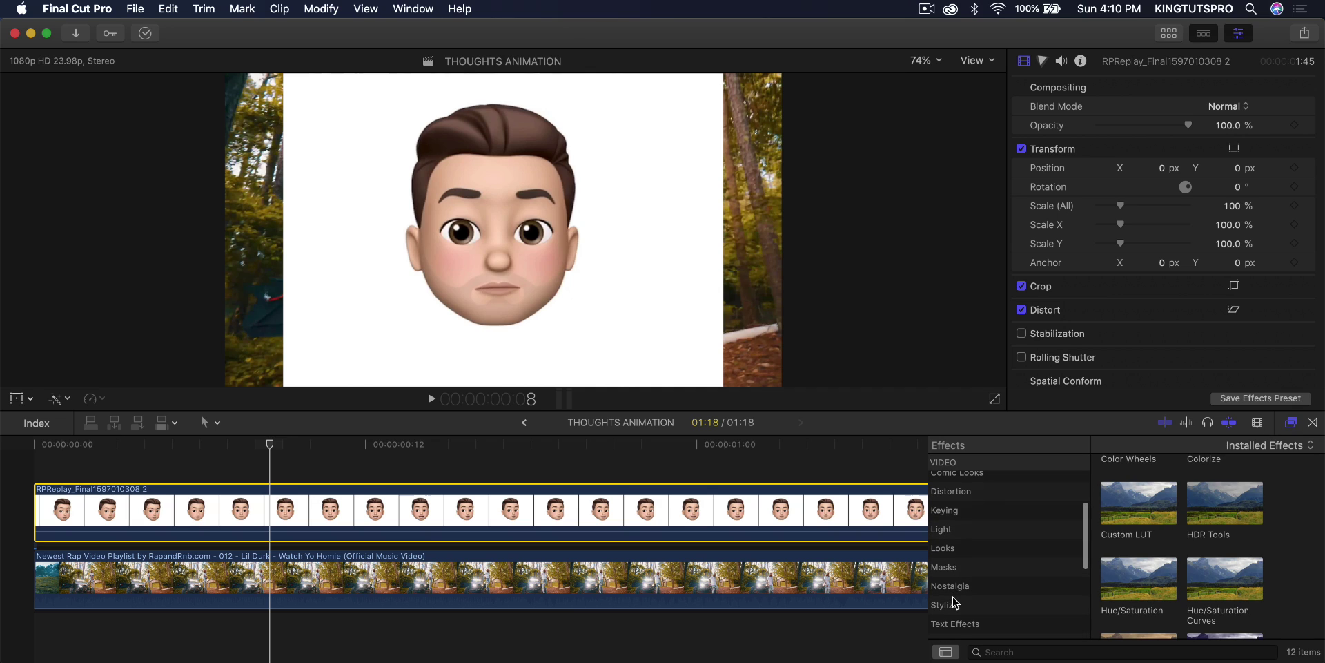
click(961, 511)
drag(1144, 504, 847, 511)
click(1288, 423)
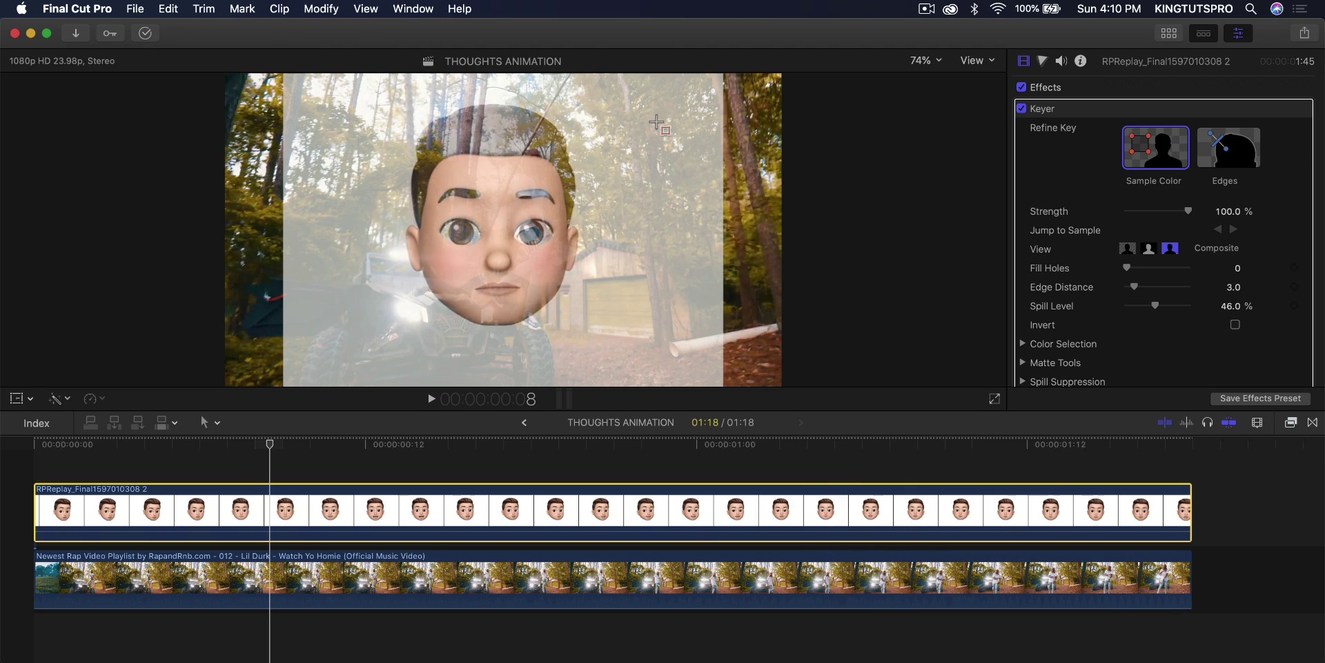
Step: Sample the white background for the key and raise Fill Holes to 8.32
drag(656, 123, 675, 138)
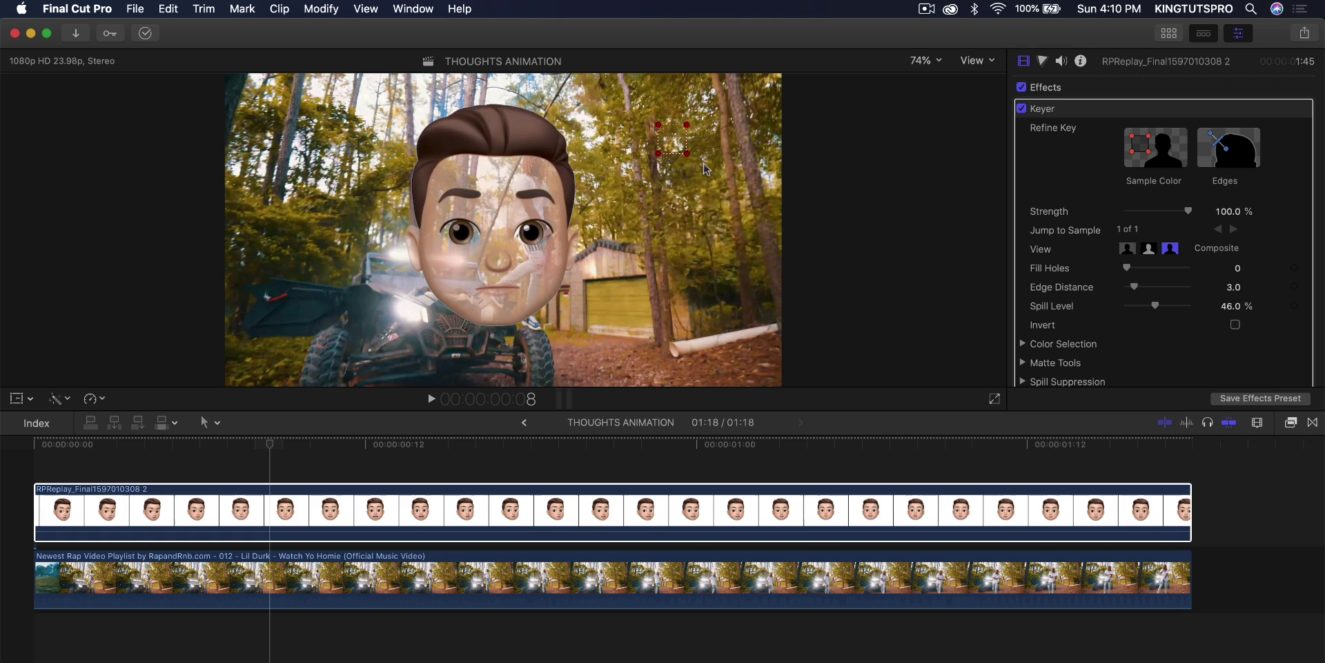
scroll(1106, 242, down, 4)
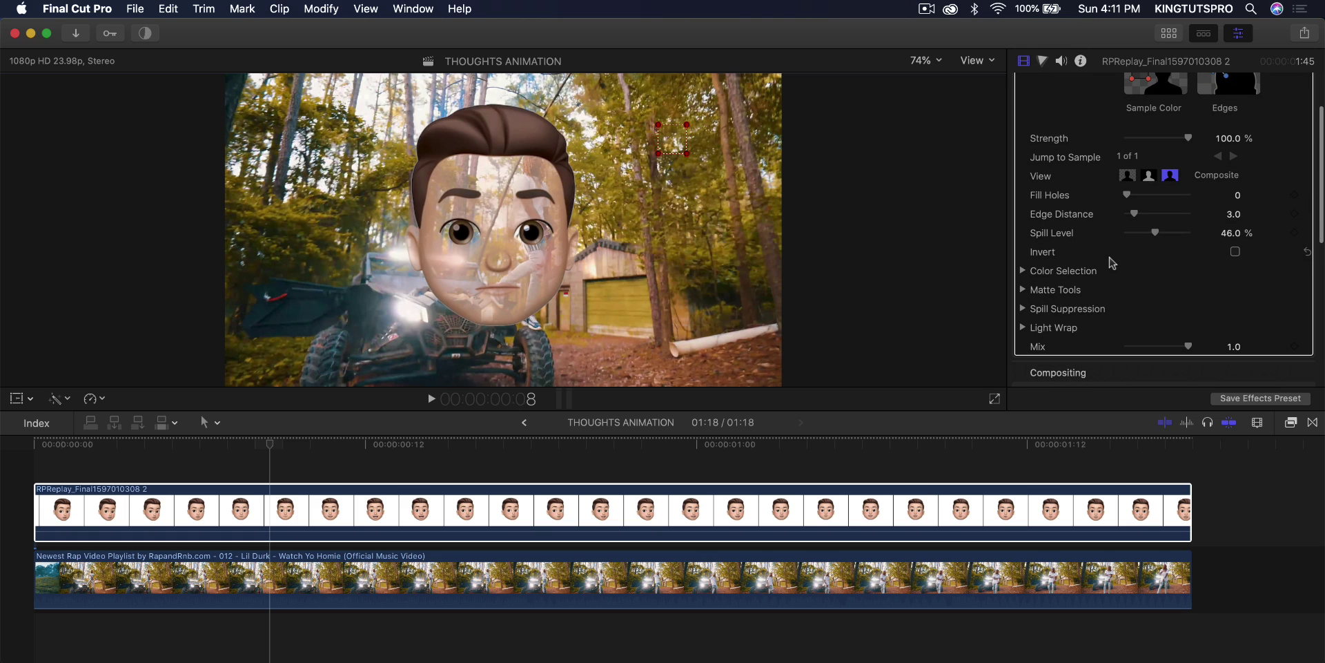
scroll(1112, 262, up, 1)
scroll(1114, 248, up, 1)
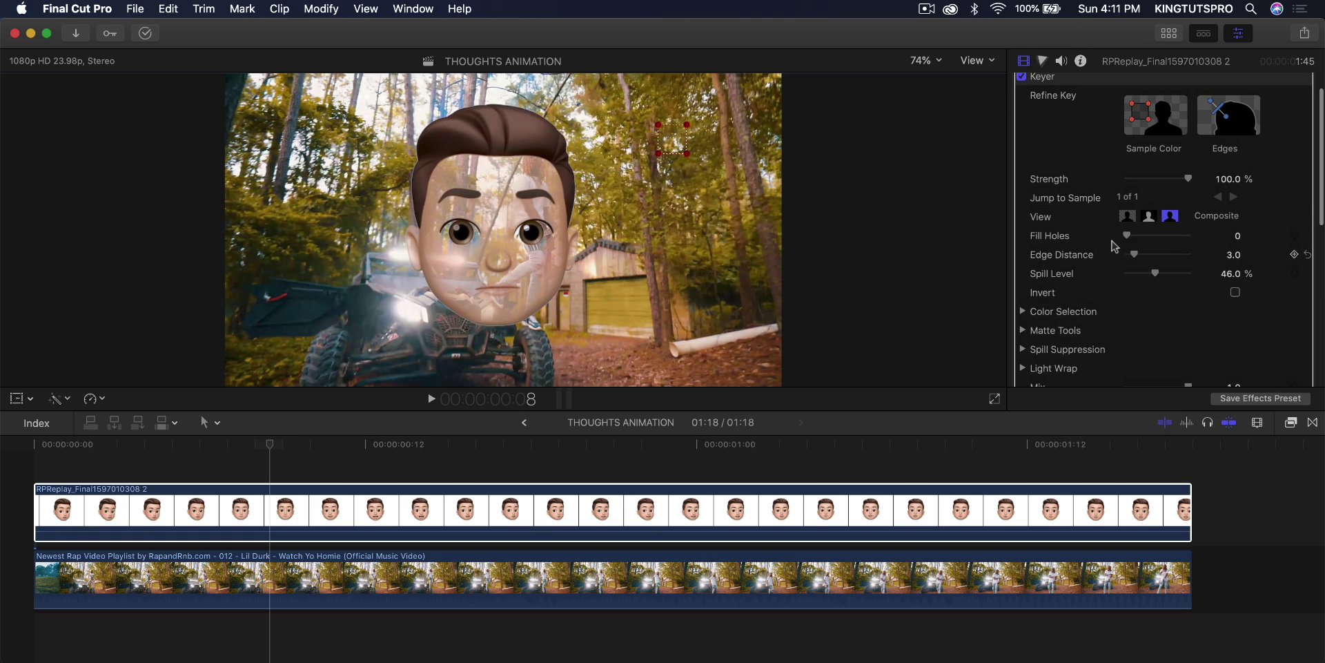
drag(1129, 238, 1145, 237)
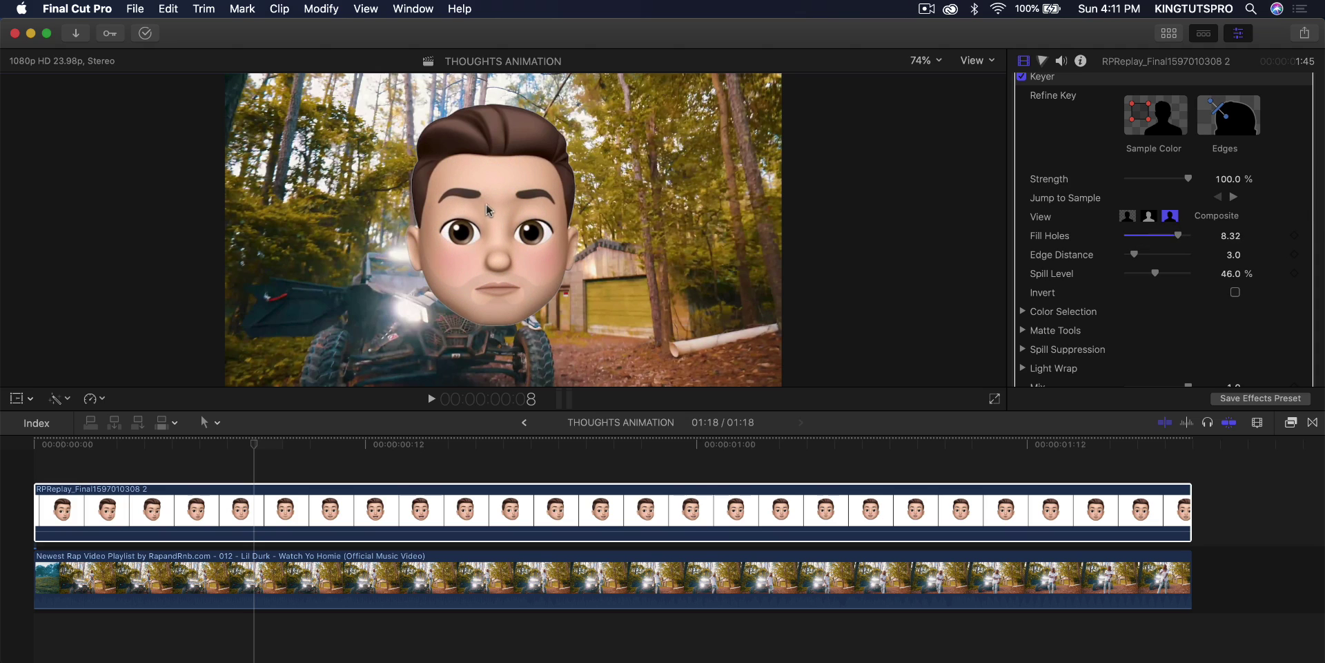
click(116, 448)
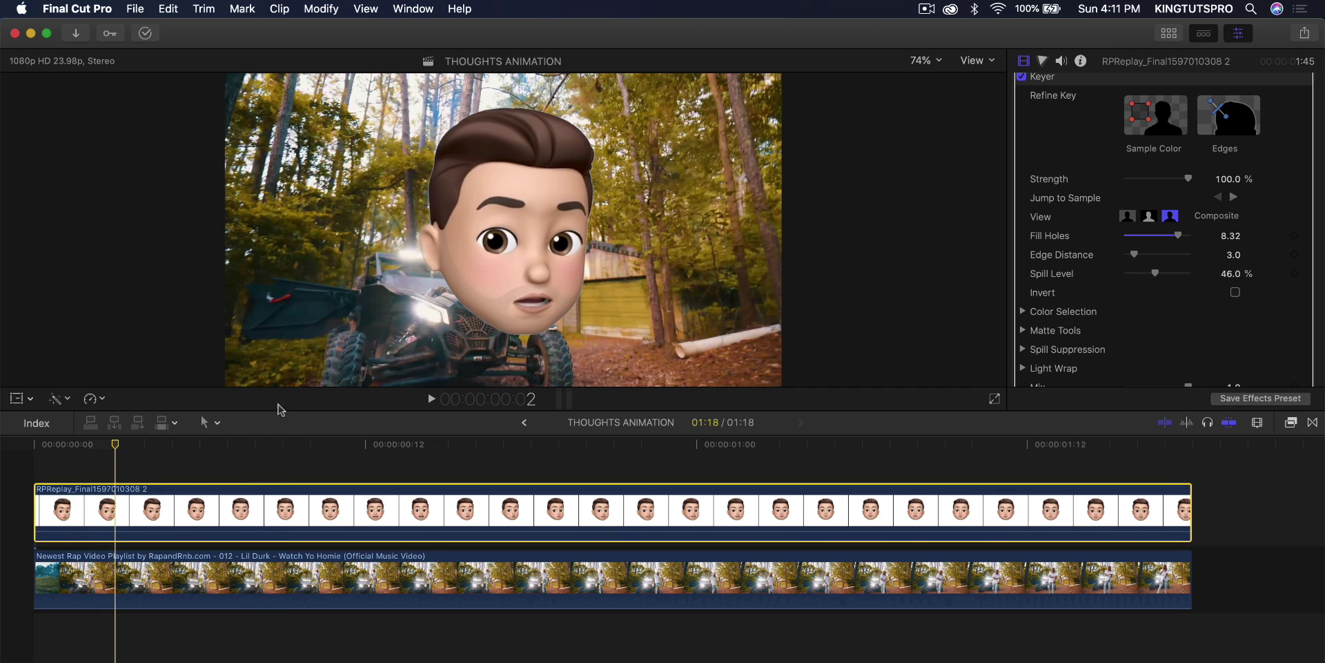
Step: Scrub through the clip to check the key, returning to frame 2
click(147, 445)
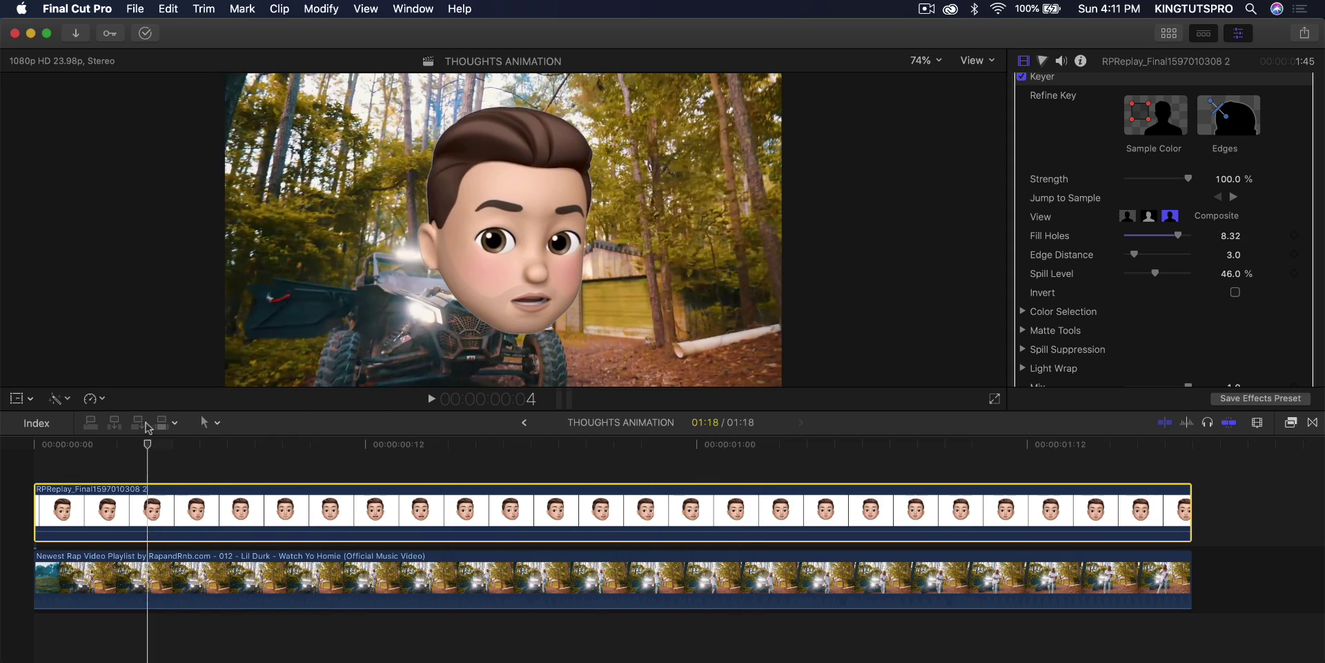
click(67, 449)
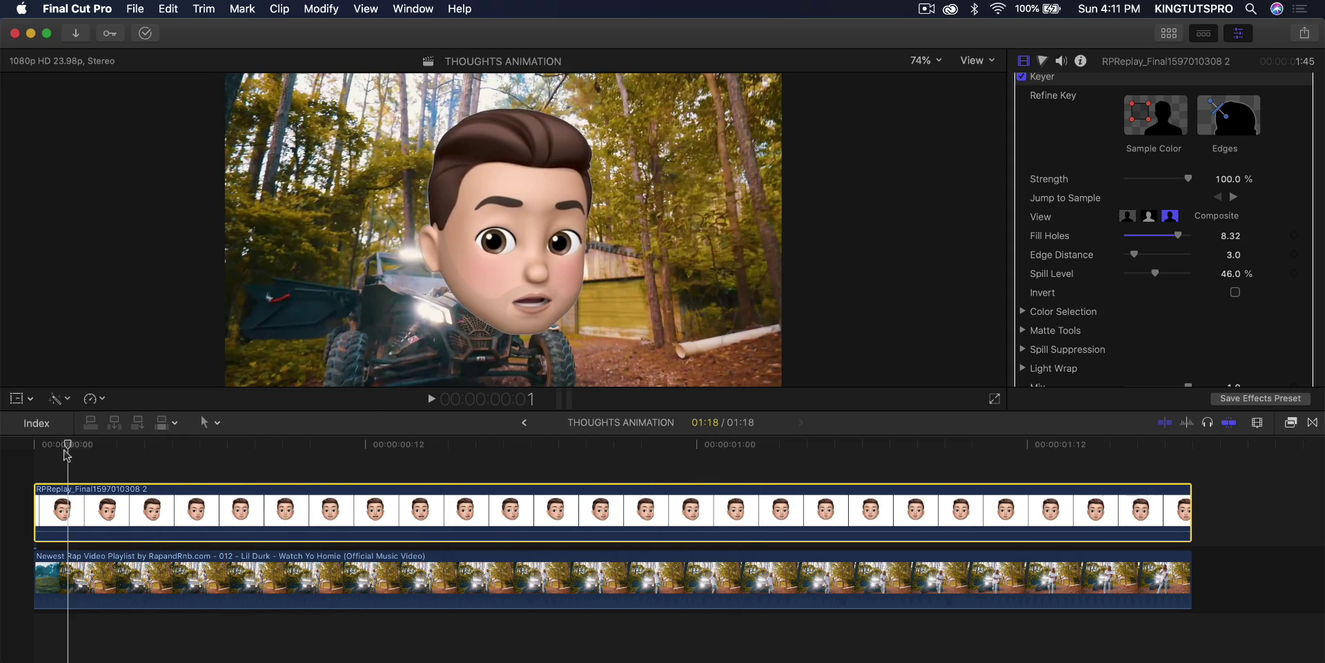
click(38, 453)
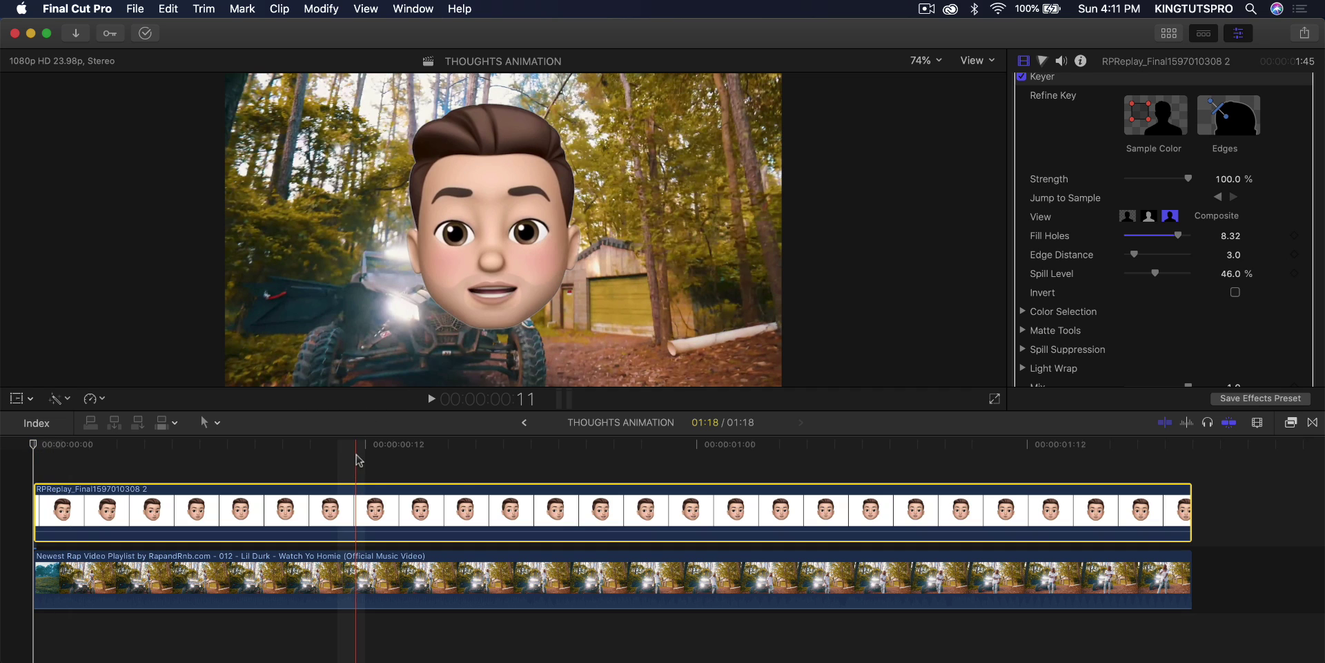
click(525, 456)
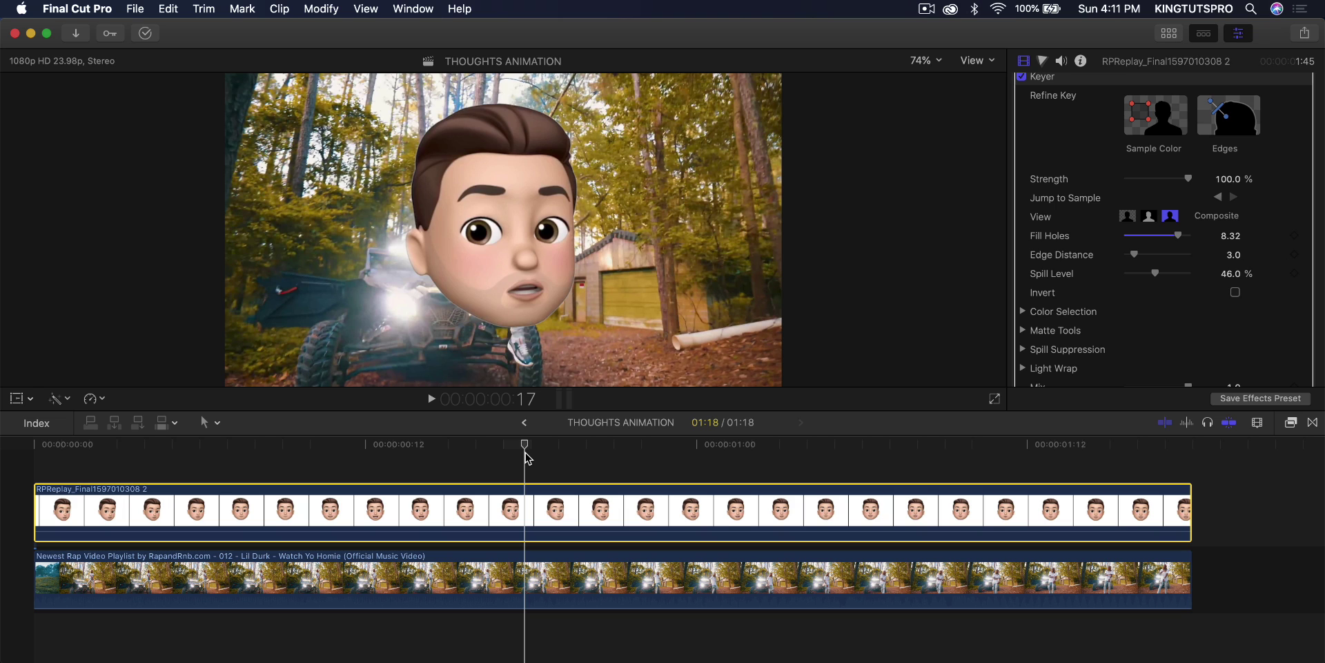
drag(526, 457, 101, 508)
Step: Scale the Memoji head down to 35% and place it over the rapper's head
click(16, 398)
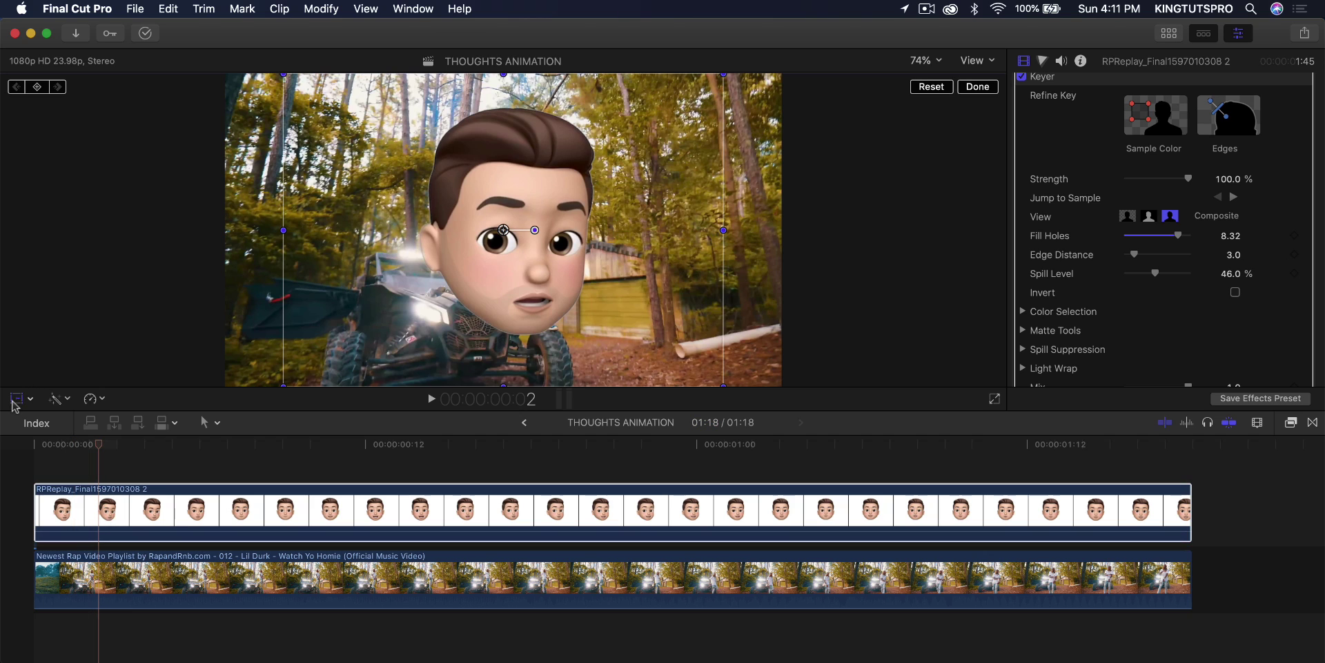
drag(724, 388, 573, 218)
drag(641, 239, 552, 176)
Step: Add a Position keyframe at the first frame, then realign the head over the rapper every few frames
click(95, 443)
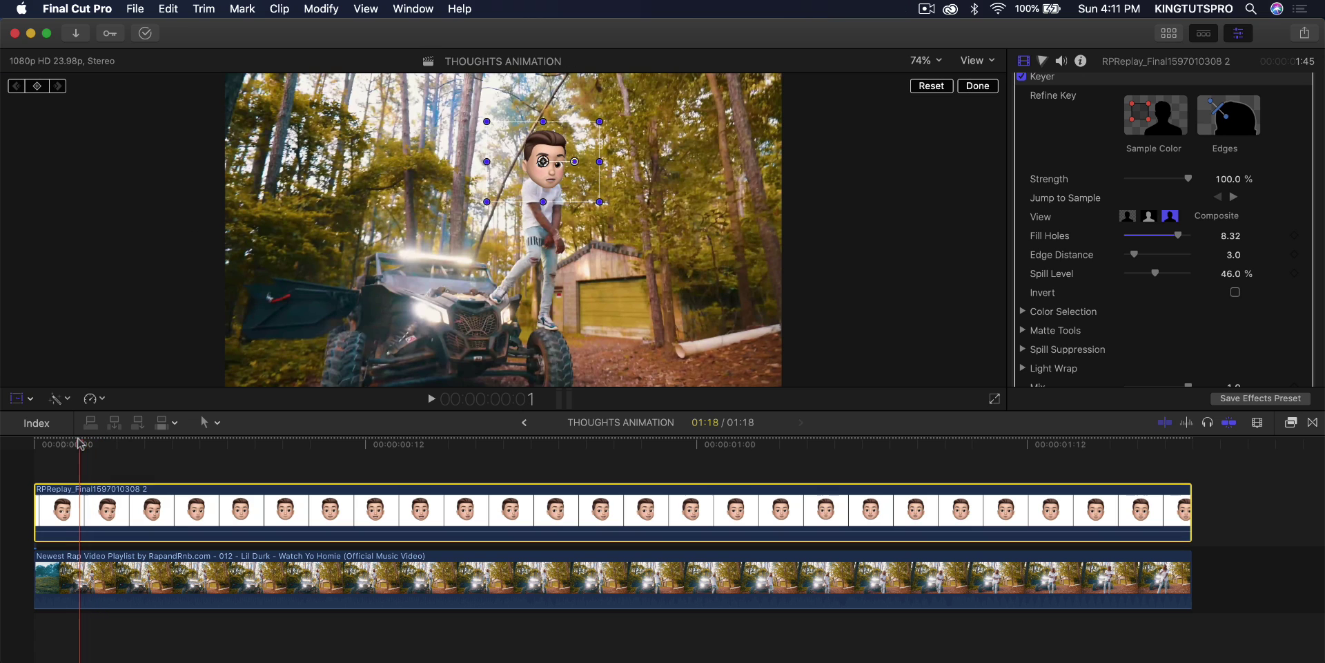
click(89, 196)
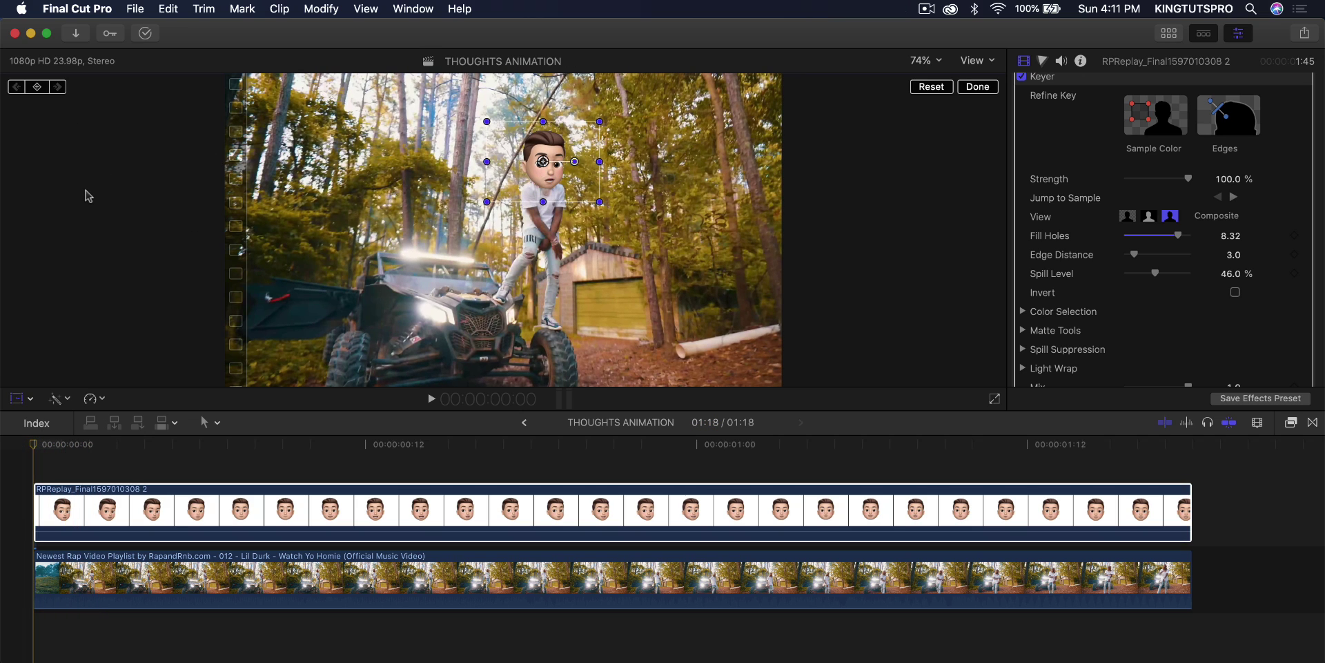
click(38, 87)
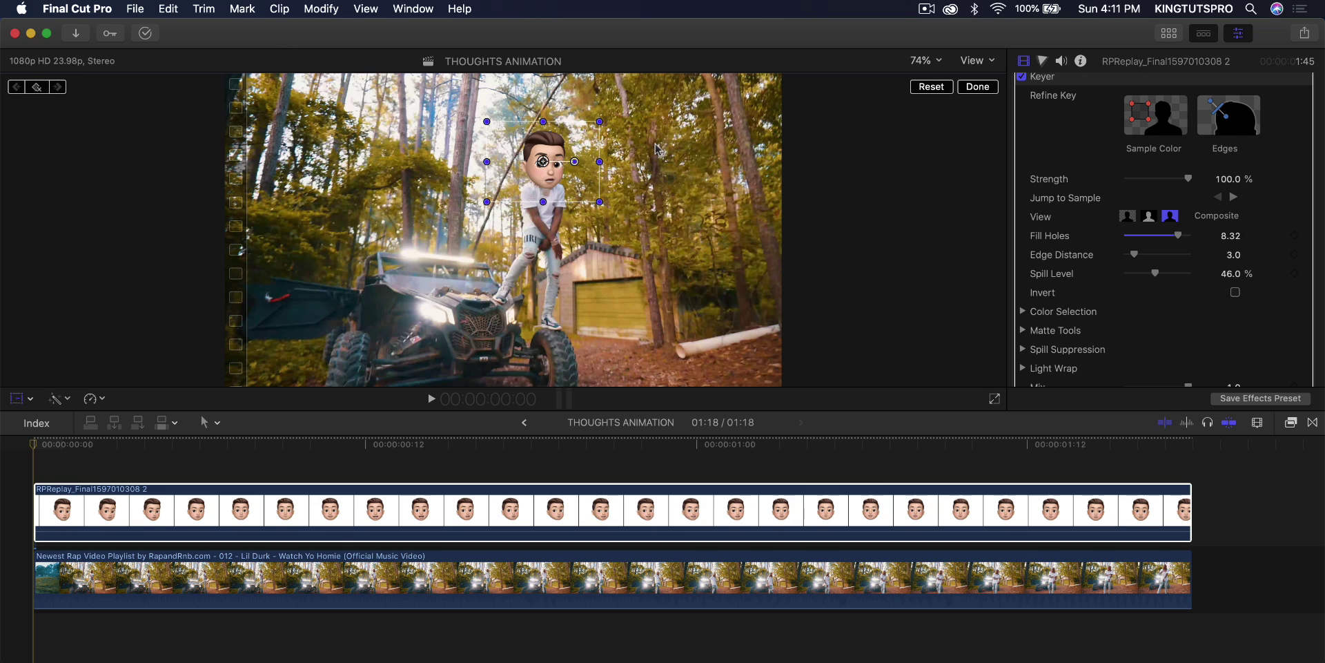
key(Right)
key(Right)
drag(569, 187, 571, 186)
key(Right)
key(Right)
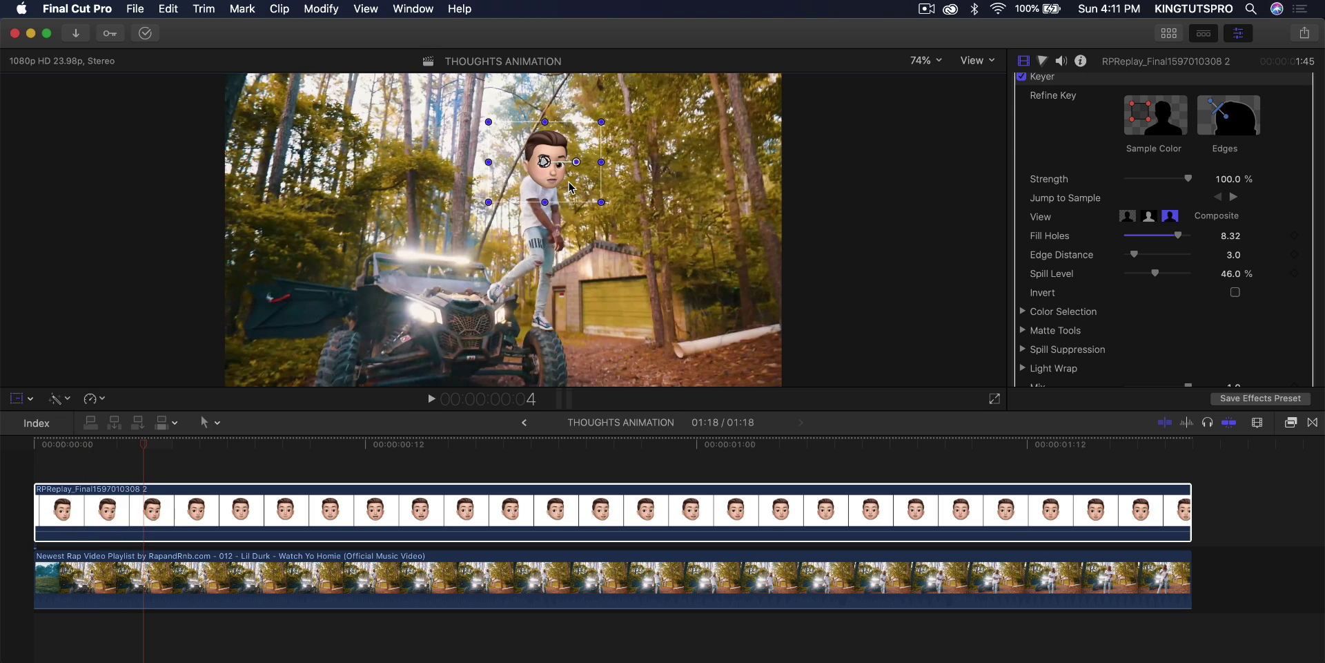
key(Right)
key(Right)
mouse_move(570, 186)
mouse_down()
mouse_move(563, 235)
mouse_move(545, 184)
mouse_up()
key(Right)
key(Right)
key(Right)
key(Right)
key(Right)
key(Right)
key(Right)
key(Right)
key(Right)
key(Right)
key(Right)
key(Right)
key(Right)
key(Right)
key(Right)
key(Right)
key(Right)
key(Right)
key(Right)
key(Right)
key(Right)
key(Right)
key(Right)
key(Right)
key(Right)
key(Right)
key(Right)
key(Right)
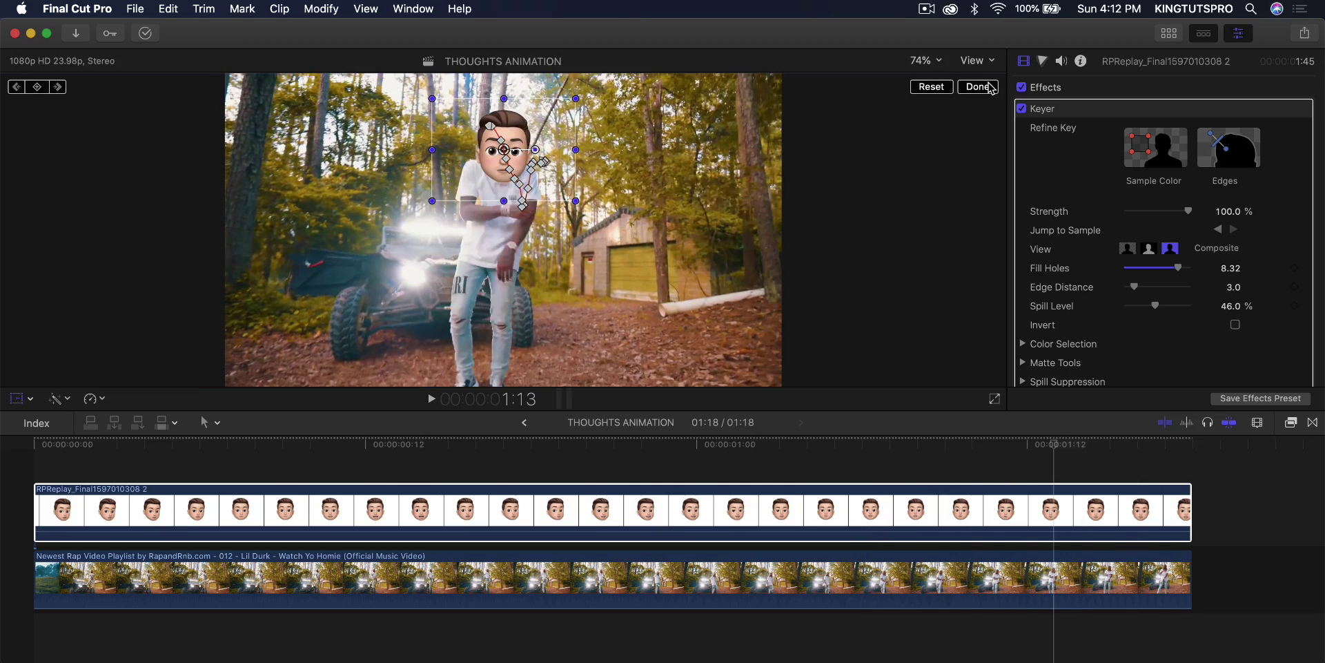
click(991, 87)
click(38, 486)
key(space)
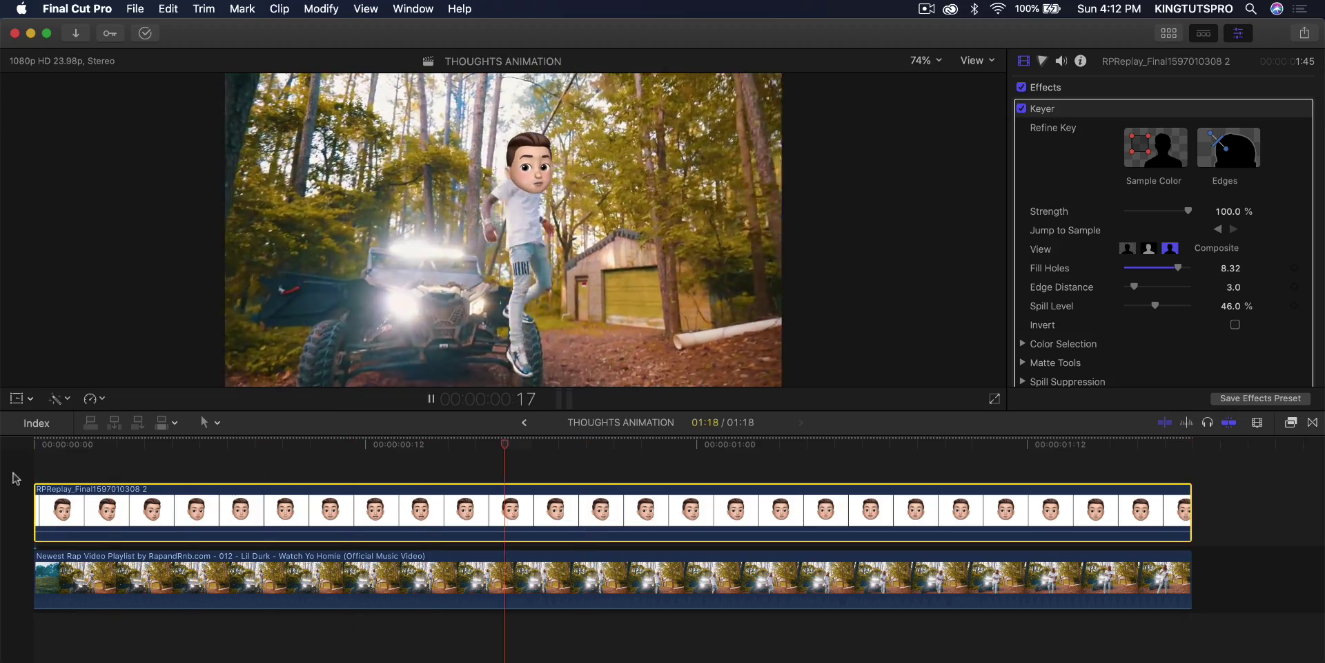
key(super+l)
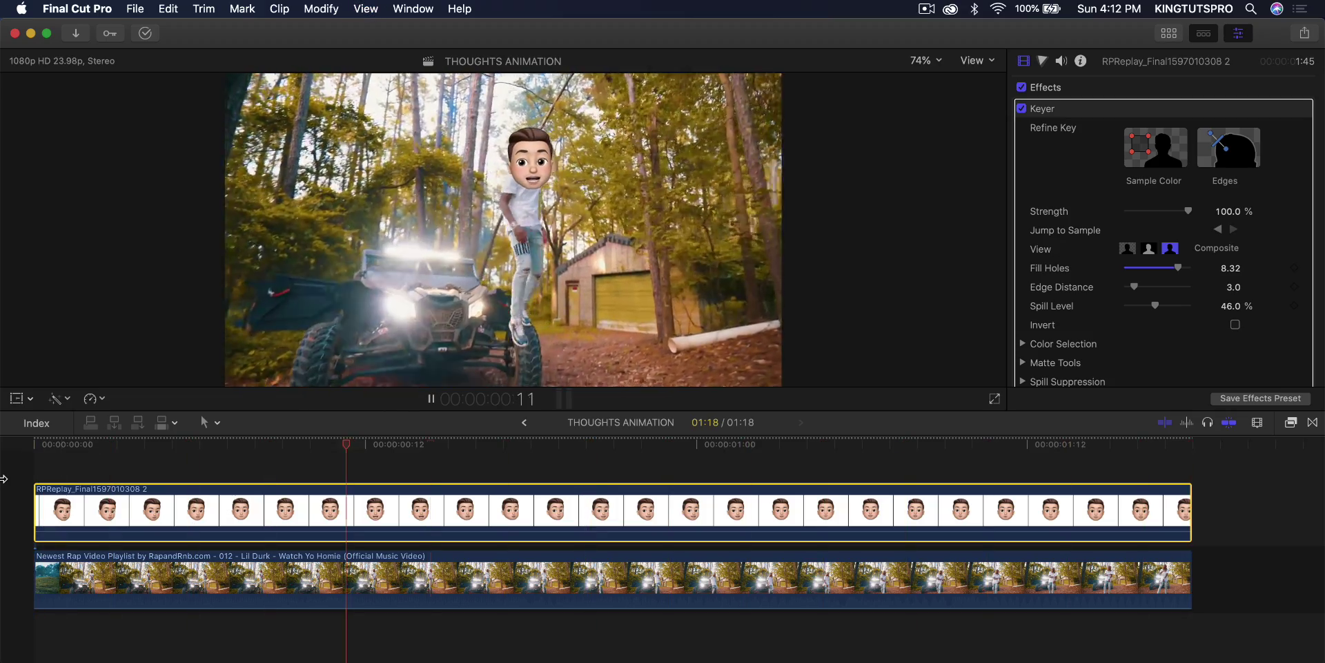
key(space)
click(602, 582)
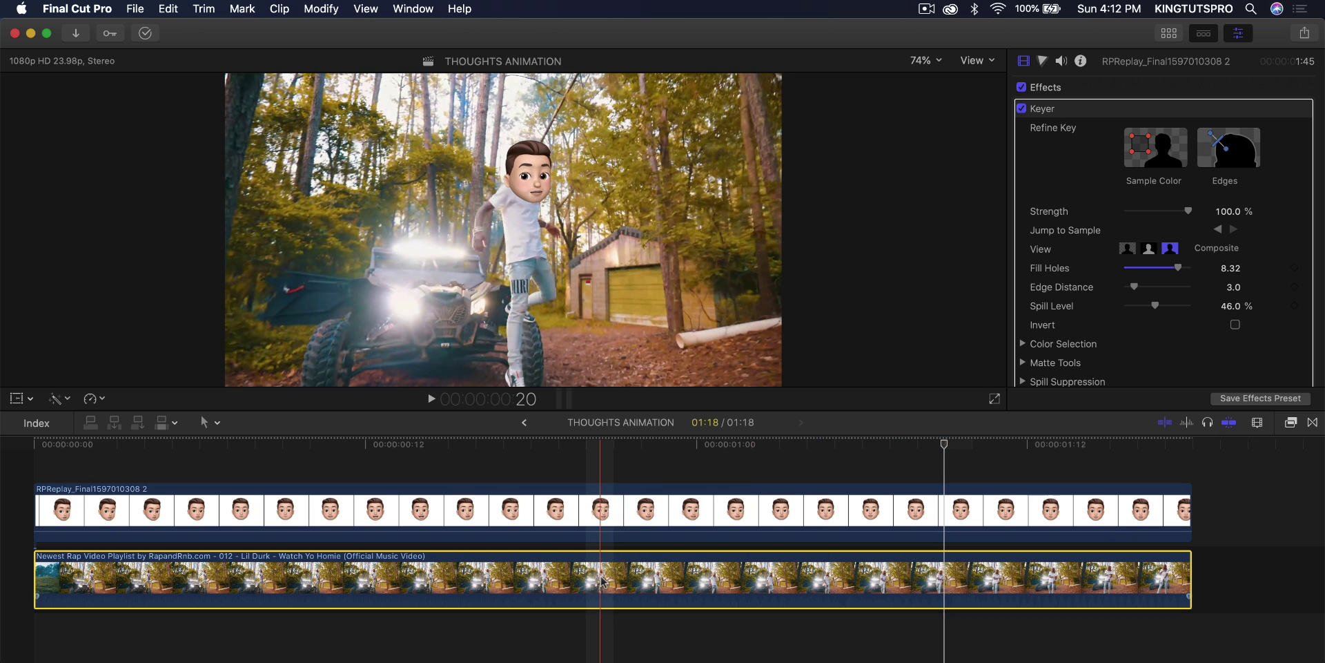
key(v)
key(v)
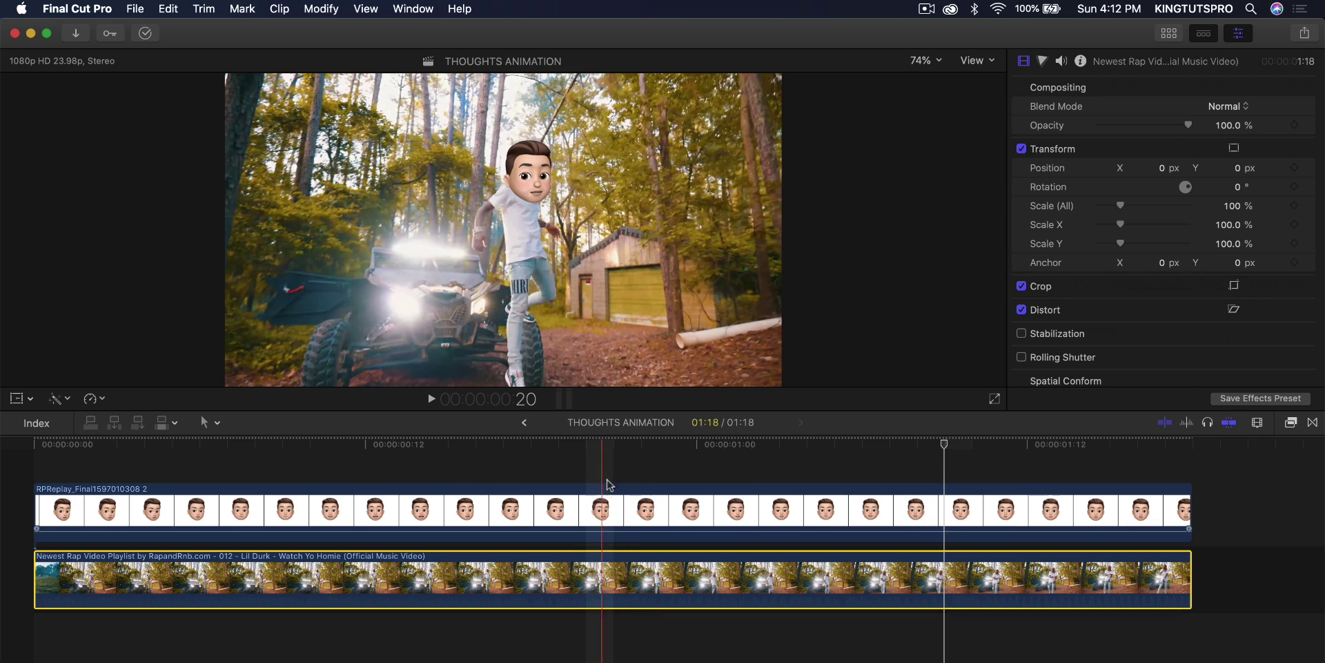
click(613, 447)
click(610, 512)
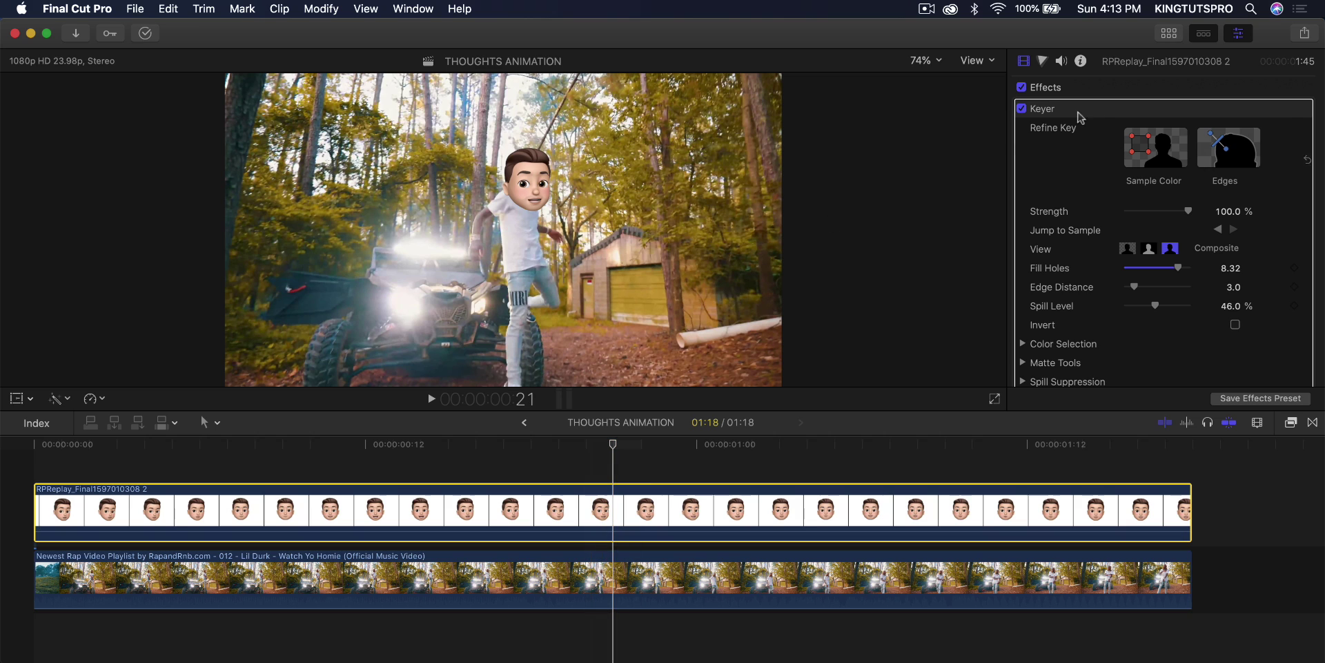
scroll(1132, 179, down, 10)
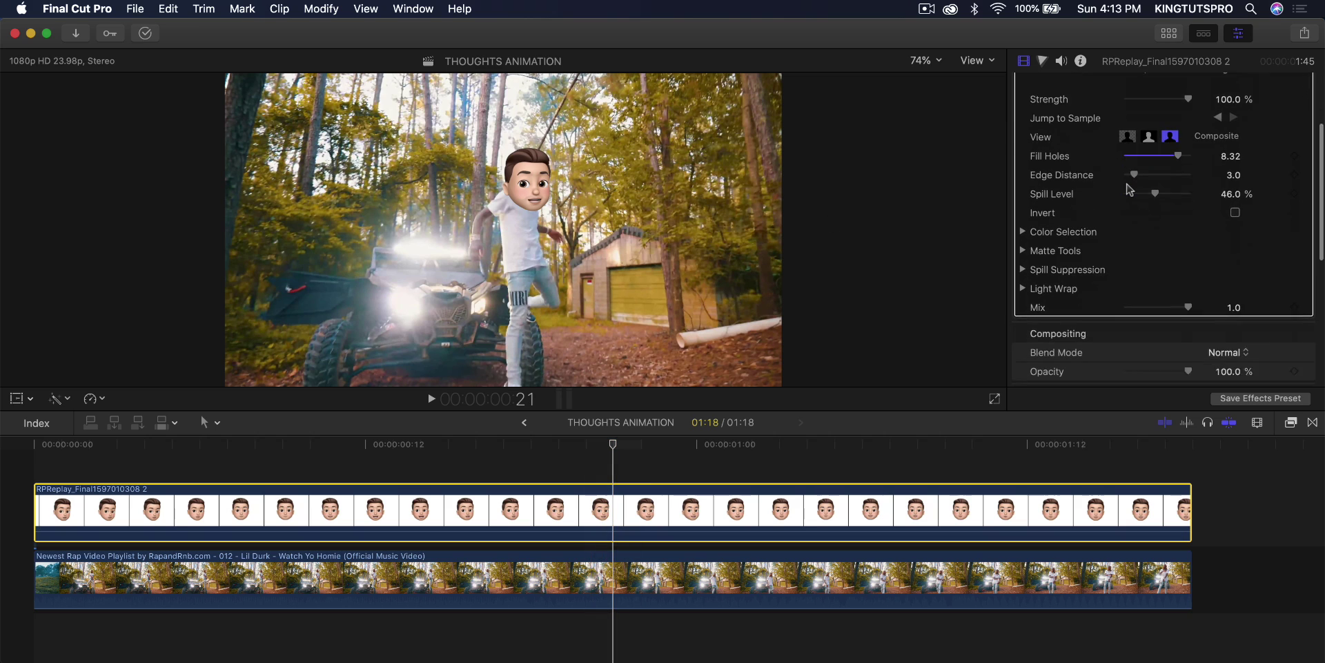
Step: Apply the Custom LUT effect from the Color category to the Memoji clip
click(1292, 422)
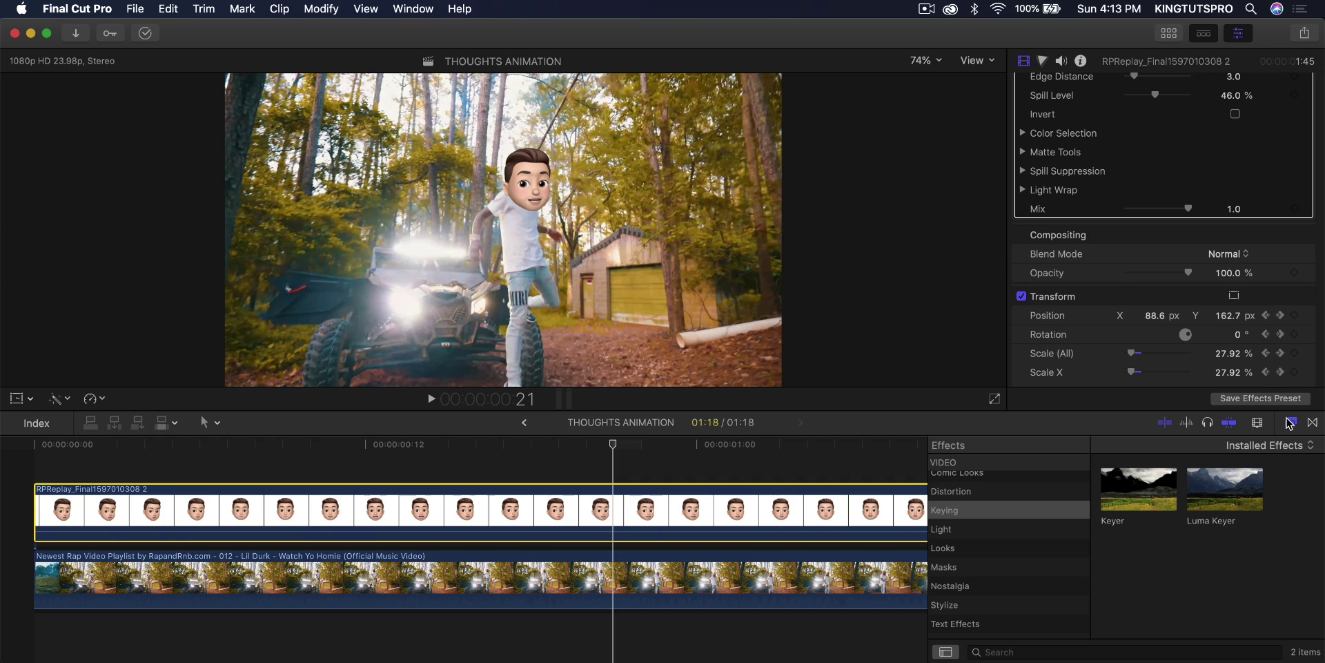
scroll(1006, 516, up, 3)
click(1002, 497)
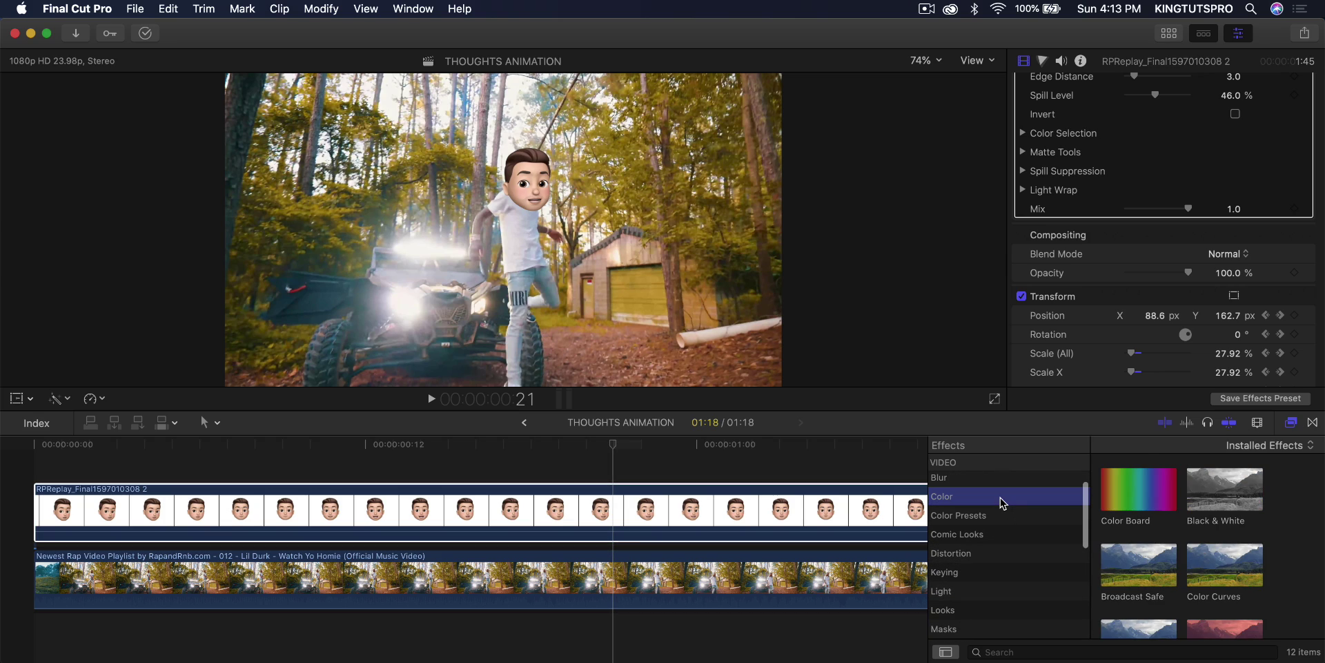
scroll(1161, 570, down, 3)
drag(1146, 549, 822, 528)
click(1291, 422)
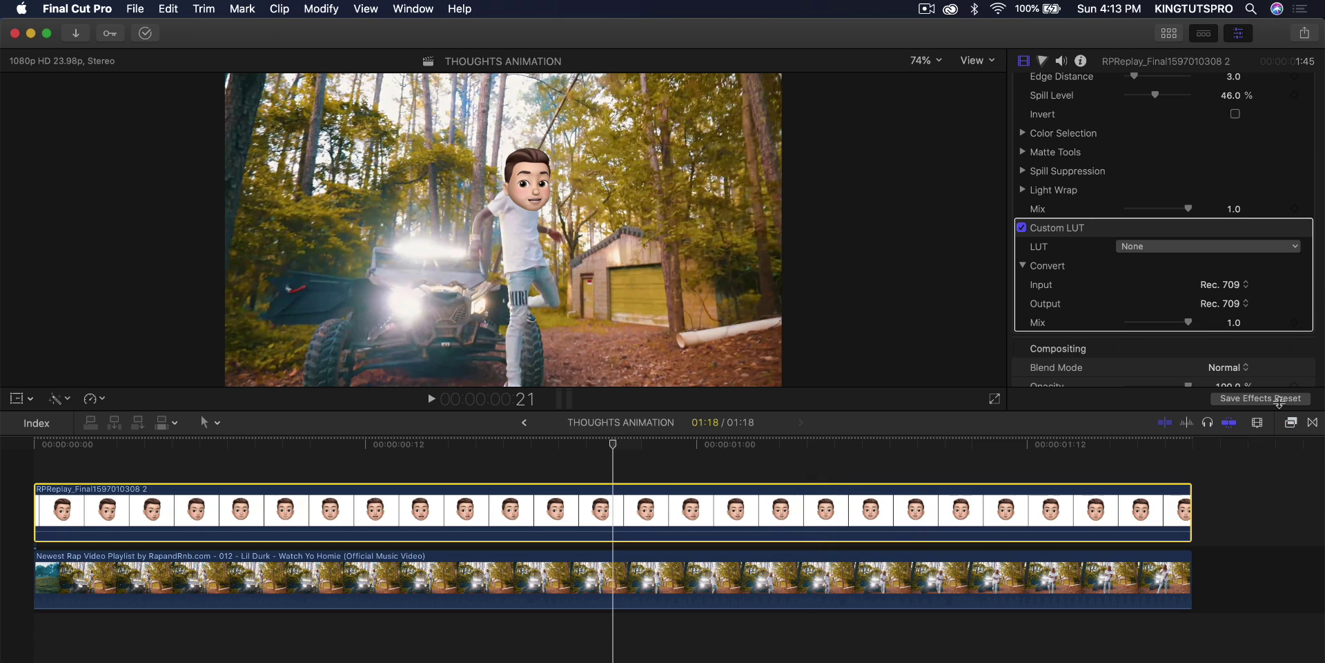
Step: Set the LUT to M31 - Rec.709 and toggle it off and on to compare
click(1120, 249)
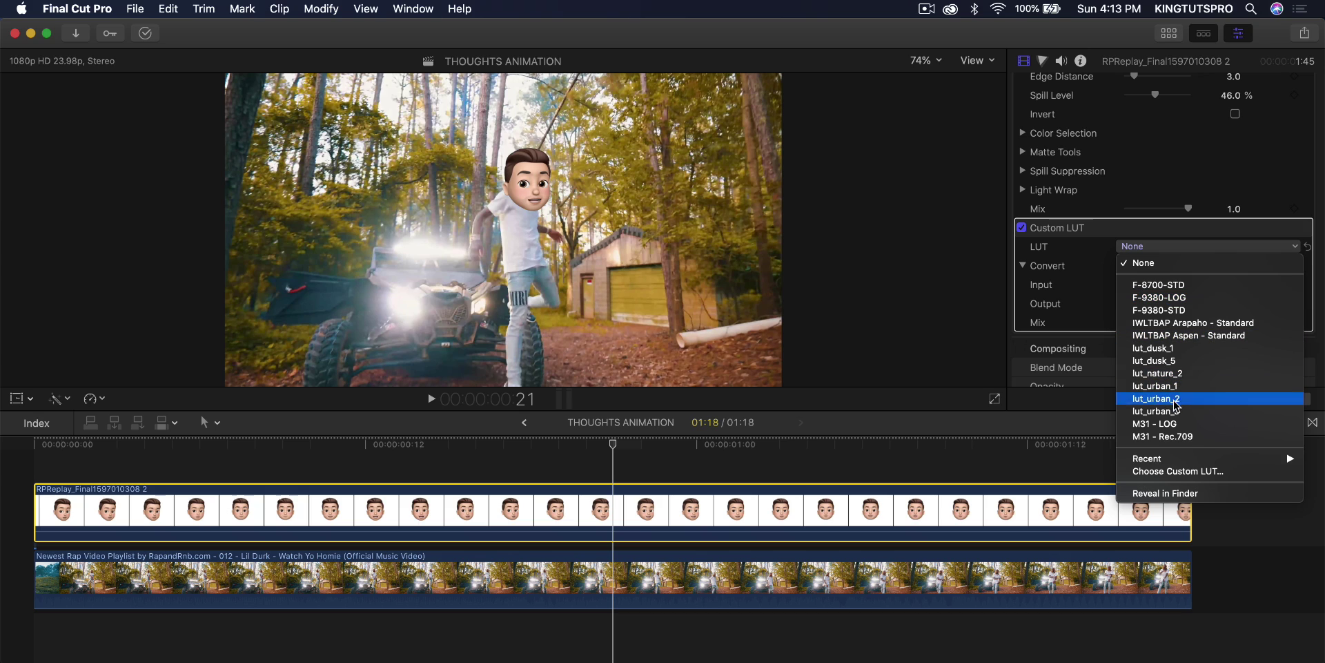
click(1173, 437)
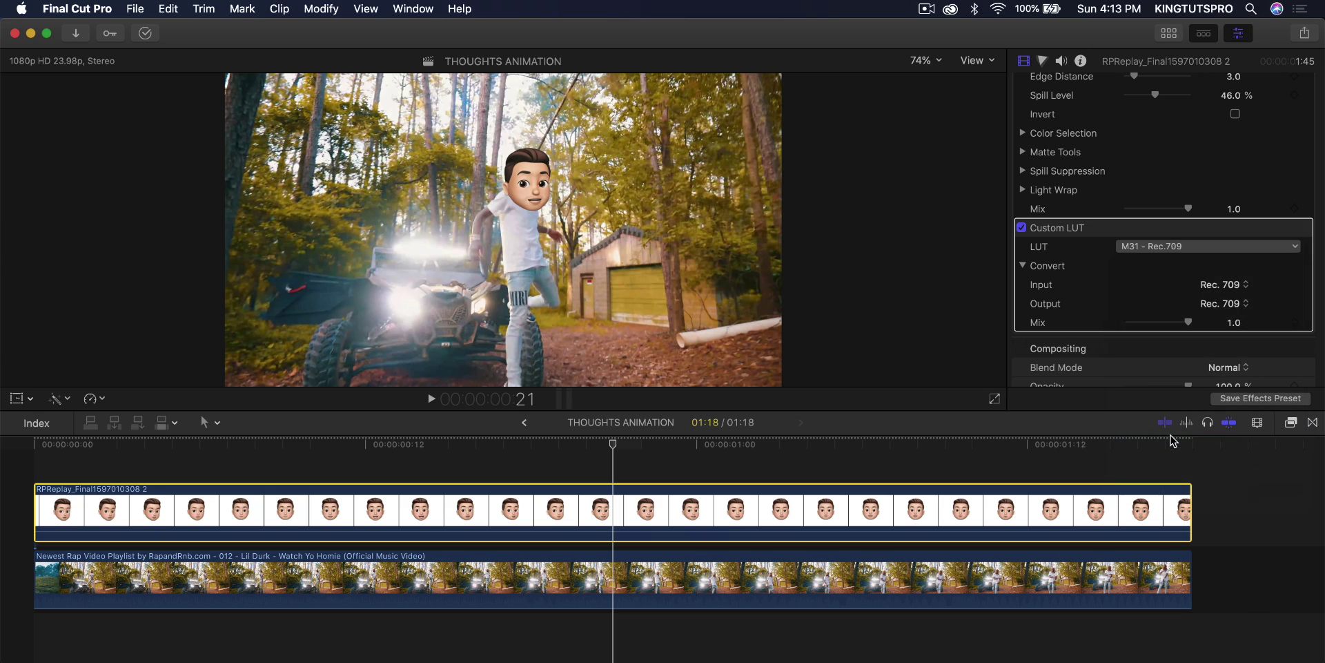
click(1023, 227)
click(1023, 227)
key(space)
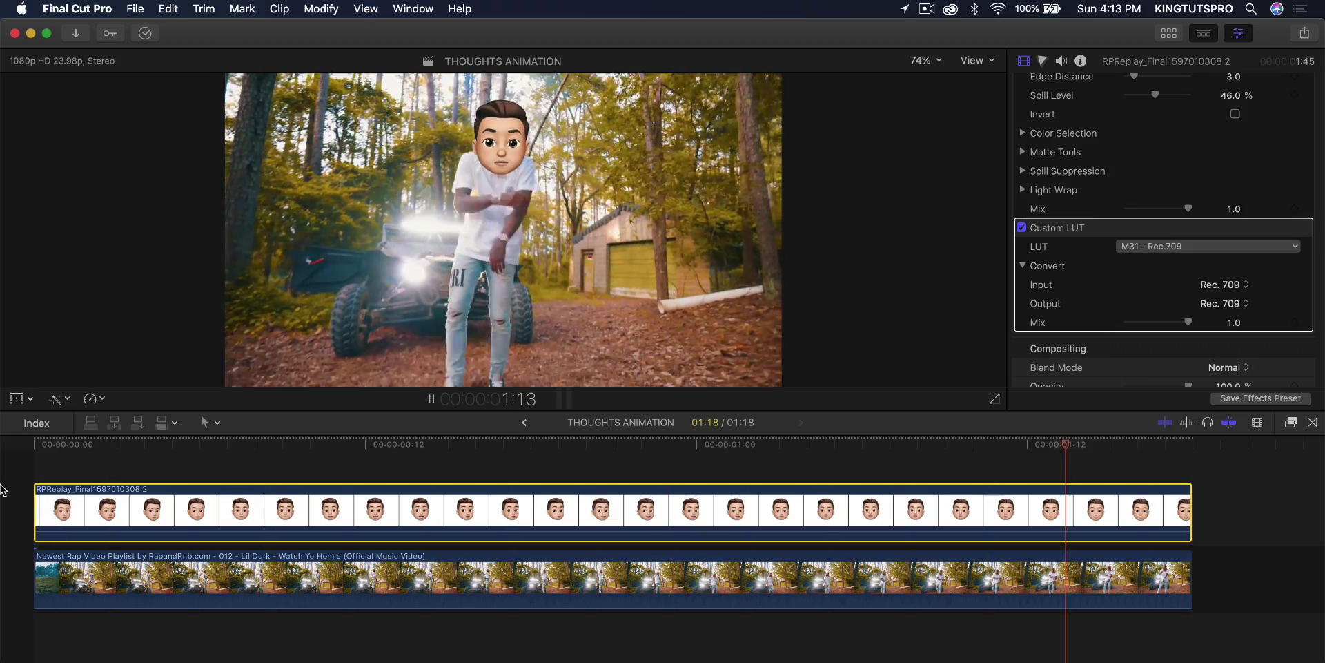
key(space)
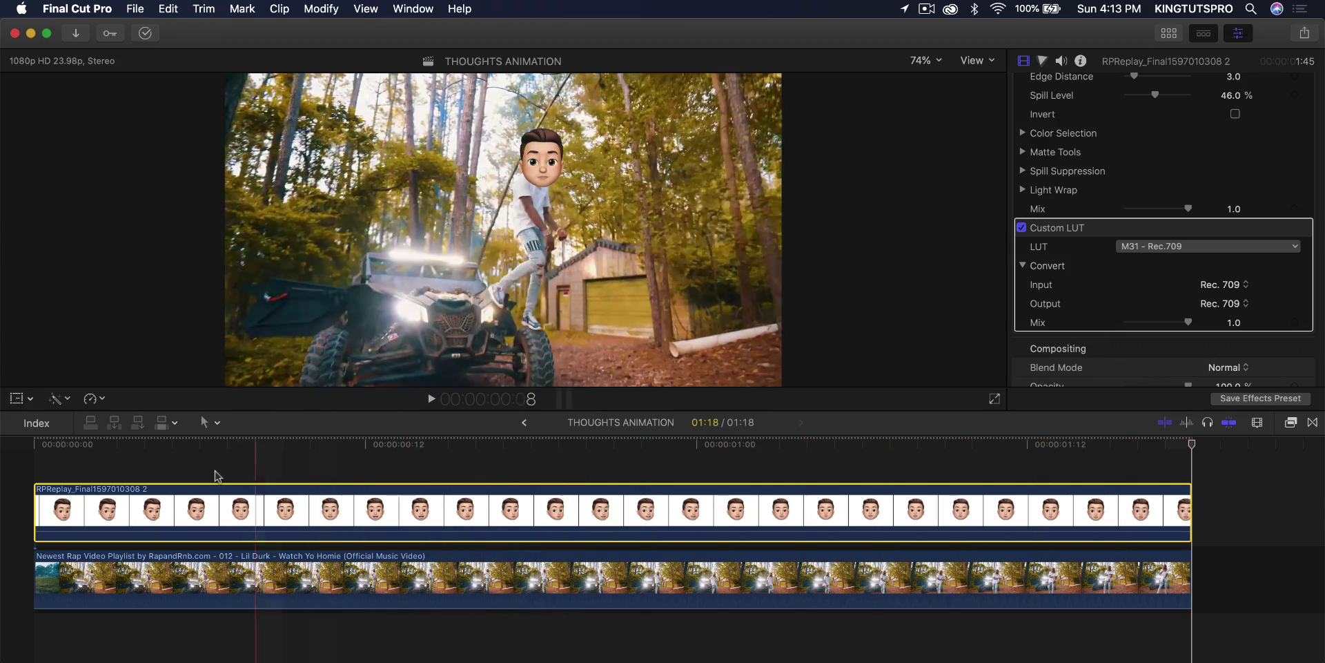
key(space)
key(space)
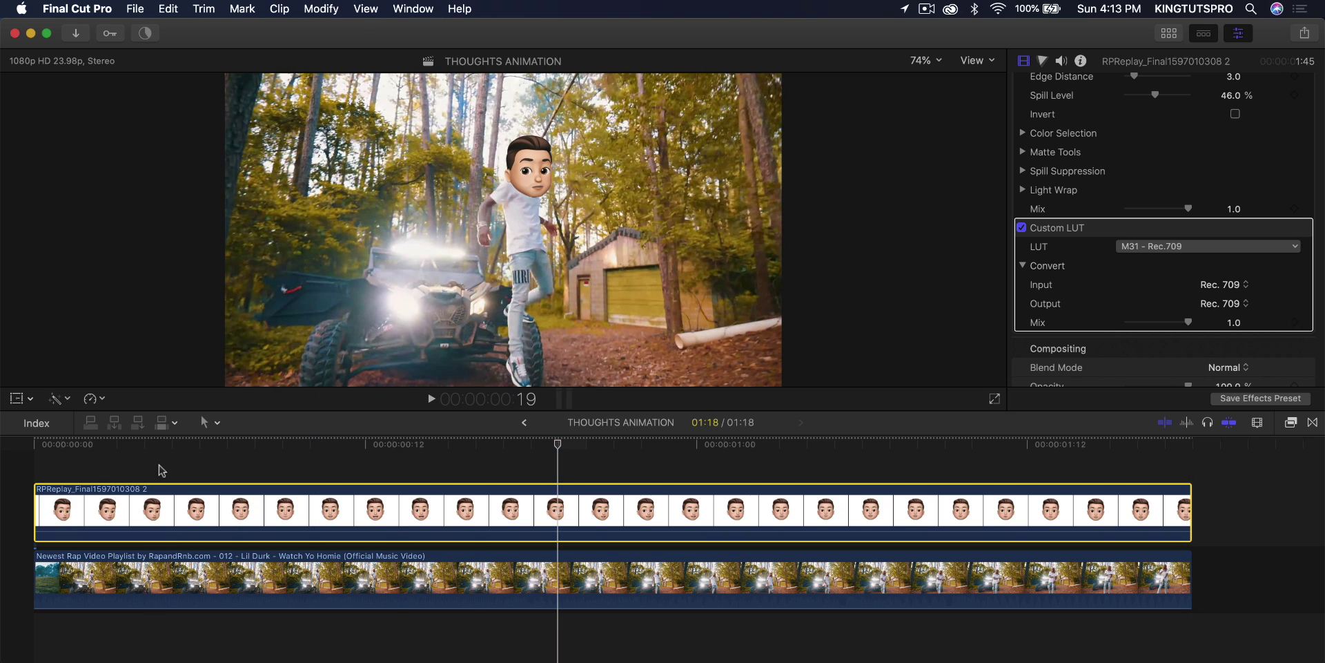
click(516, 488)
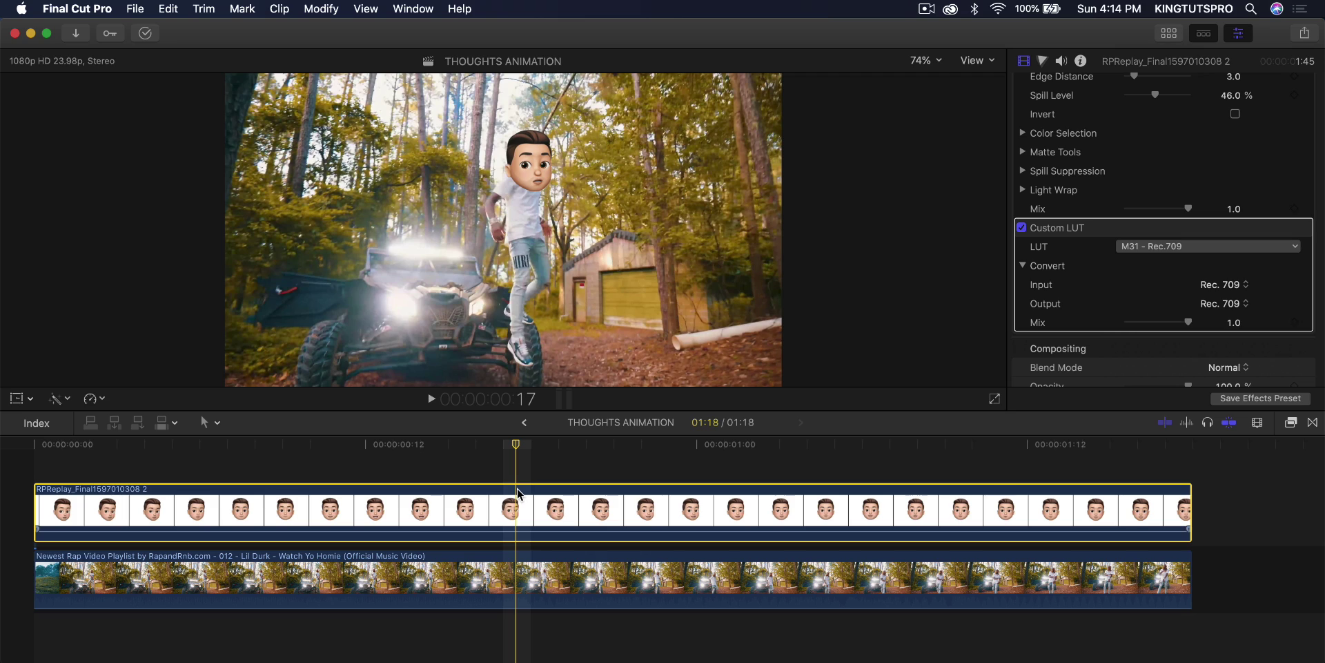